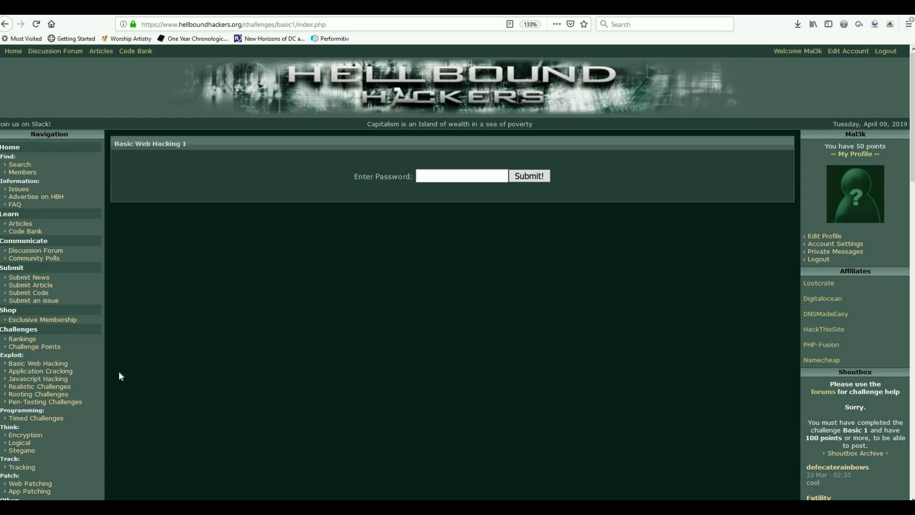
pyautogui.click(42, 365)
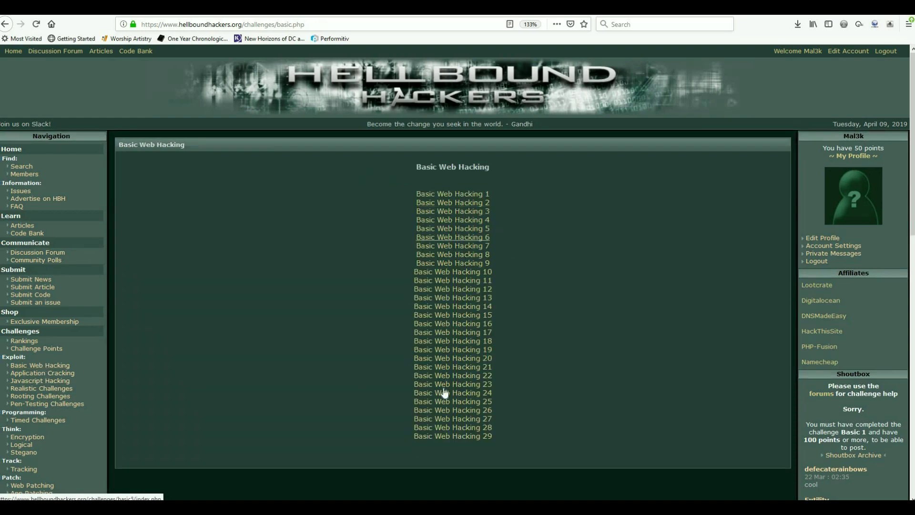
pyautogui.click(448, 195)
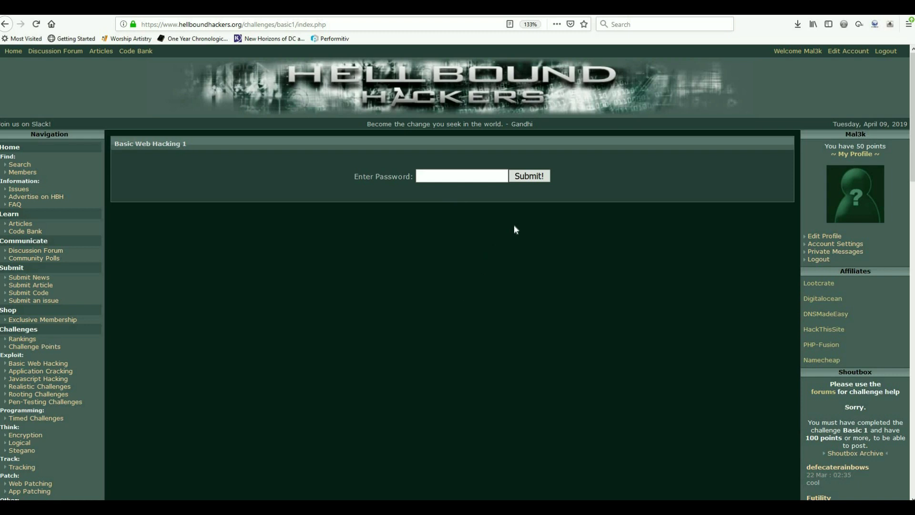
pyautogui.click(529, 176)
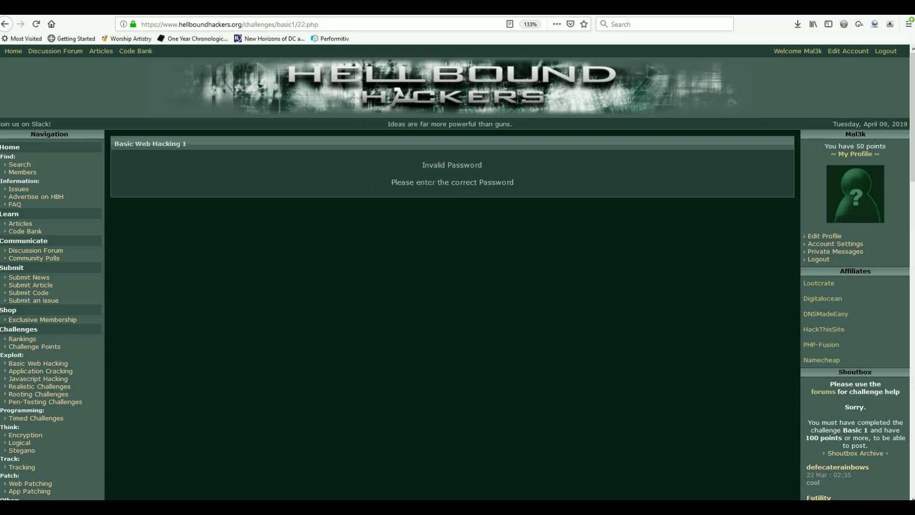
pyautogui.click(6, 24)
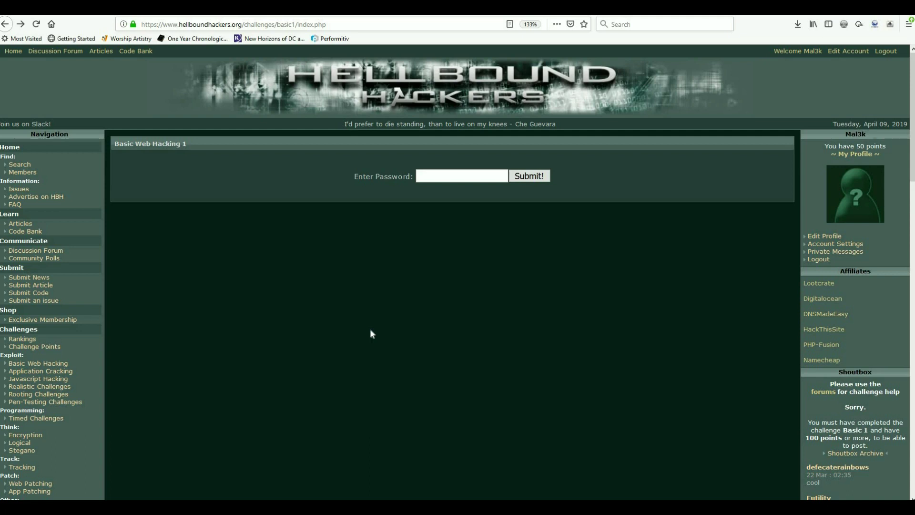
# View the Basic Web Hacking 1 page's HTML source and scroll through the markup
pyautogui.rightClick(339, 226)
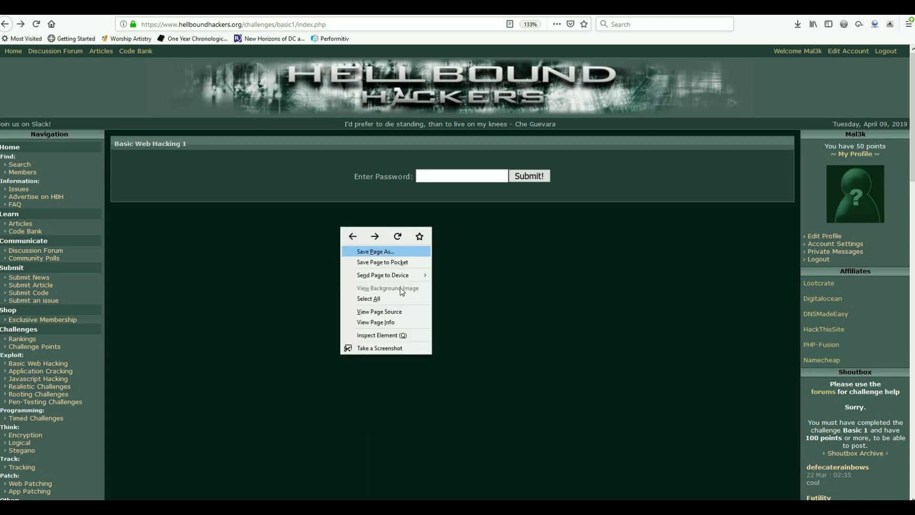
pyautogui.click(387, 310)
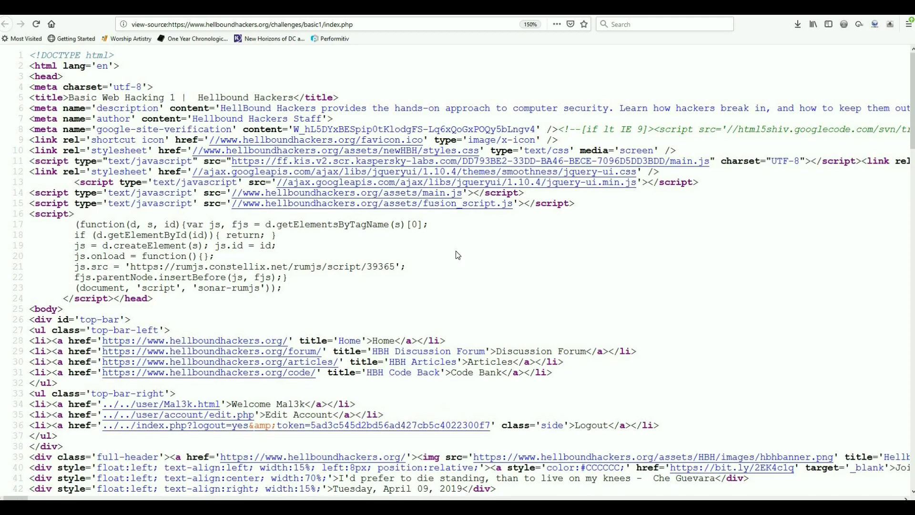
pyautogui.scroll(-20, 460, 279)
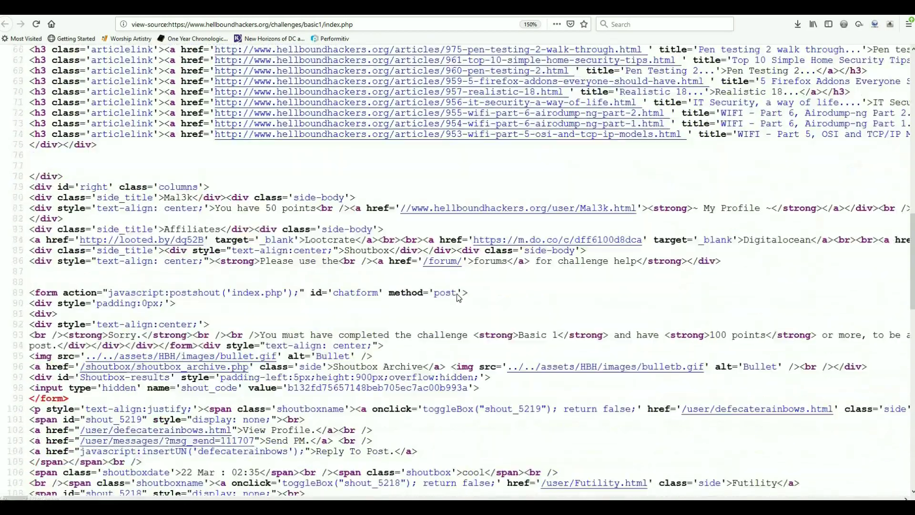
pyautogui.scroll(-15, 457, 299)
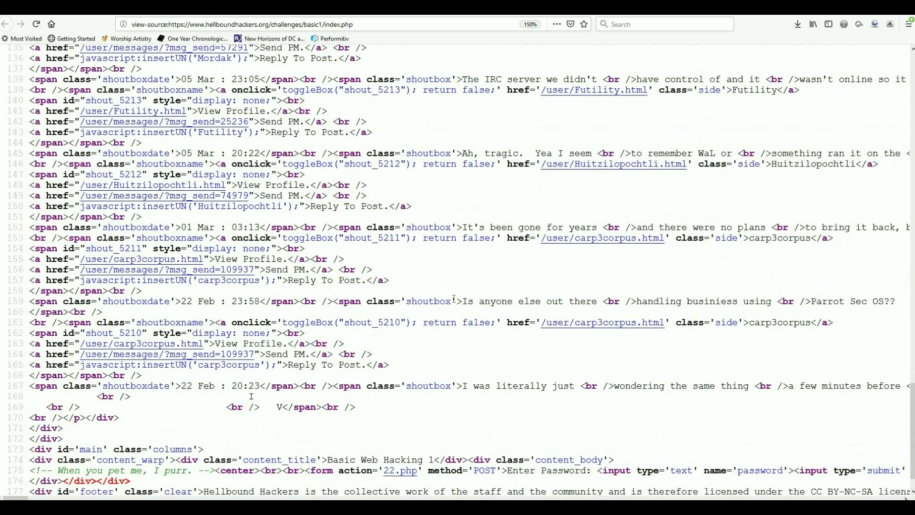
pyautogui.scroll(15, 452, 300)
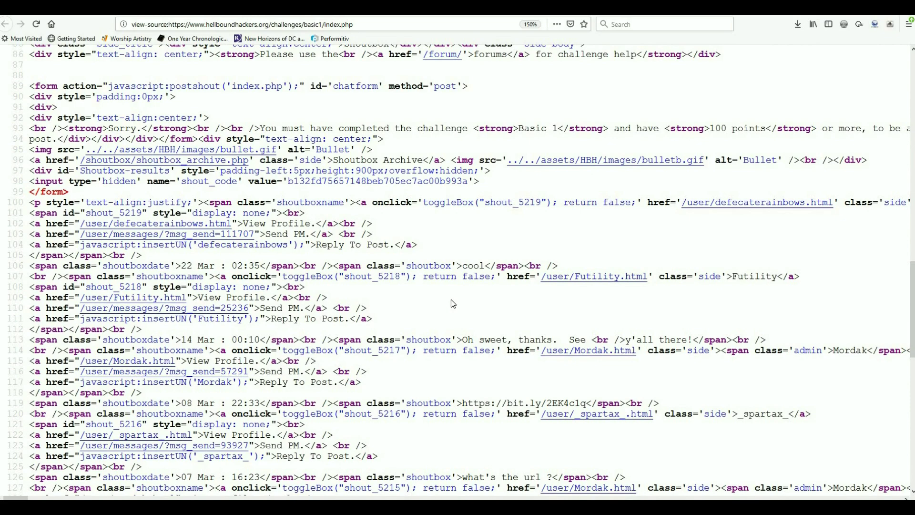
# Search the source for 'pass', highlight line 175's comment 'When you pet me, I purr.', then return to the challenge tab
pyautogui.hotkey('ctrl', 'f')
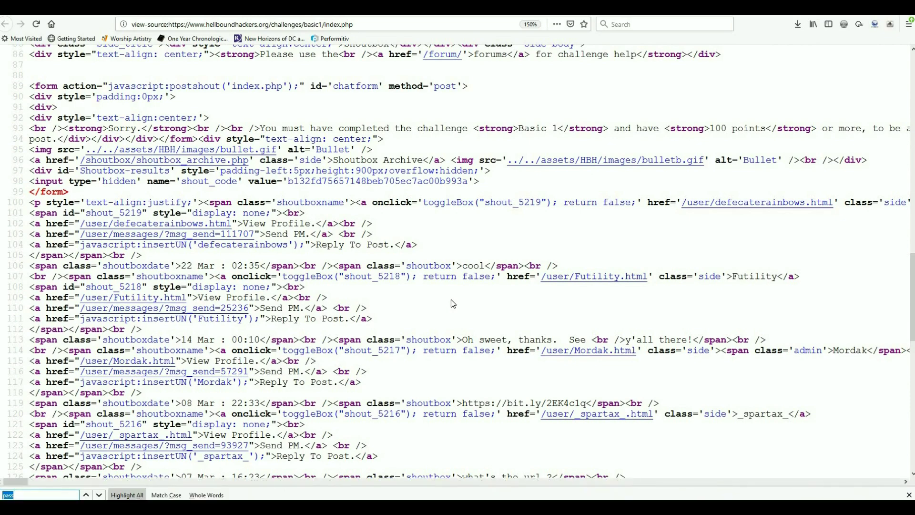
pyautogui.write('pass')
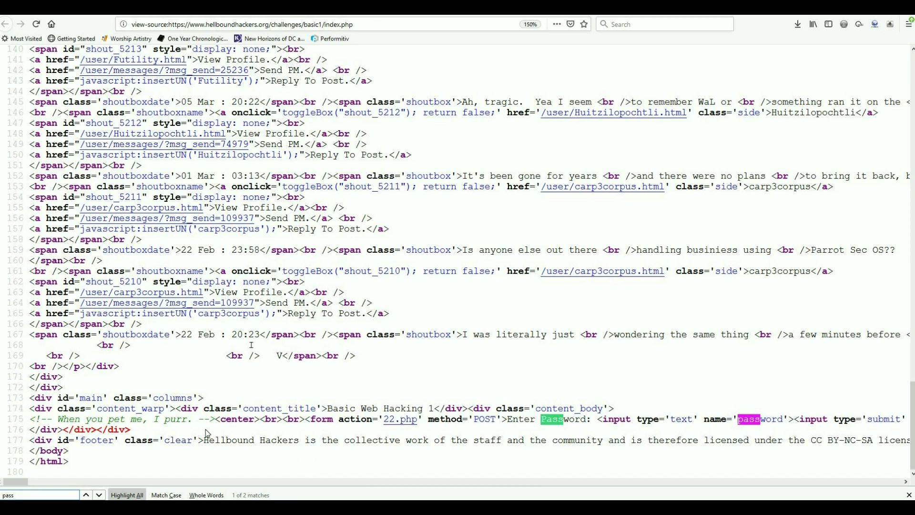
pyautogui.moveTo(203, 418); pyautogui.dragTo(52, 419)
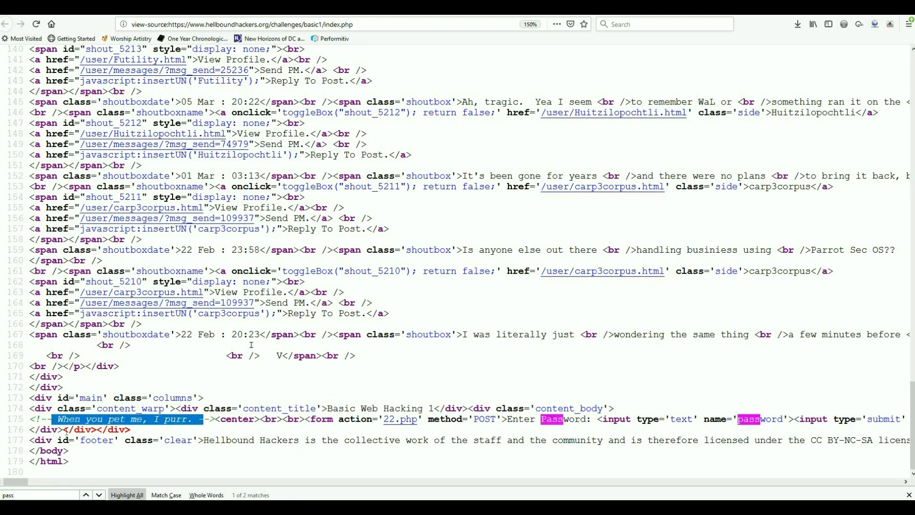
pyautogui.click(331, 473)
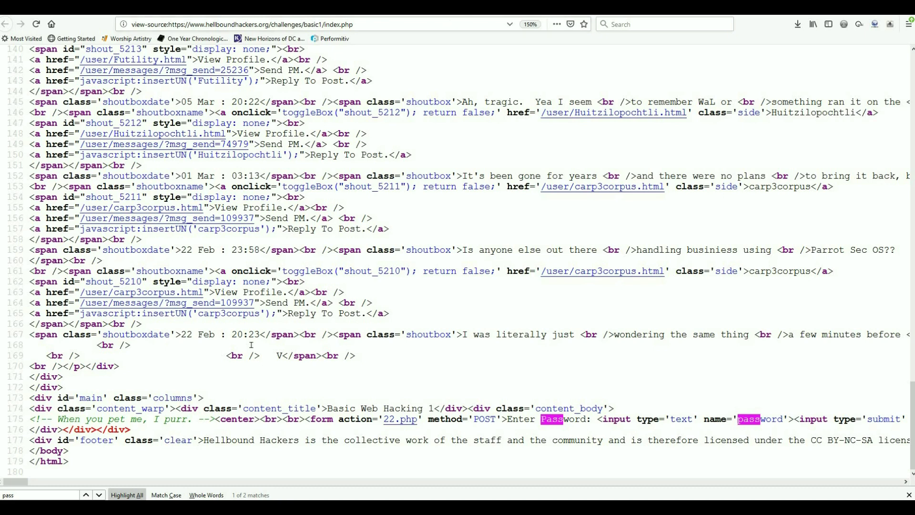
pyautogui.hotkey('ctrl', 'Tab')
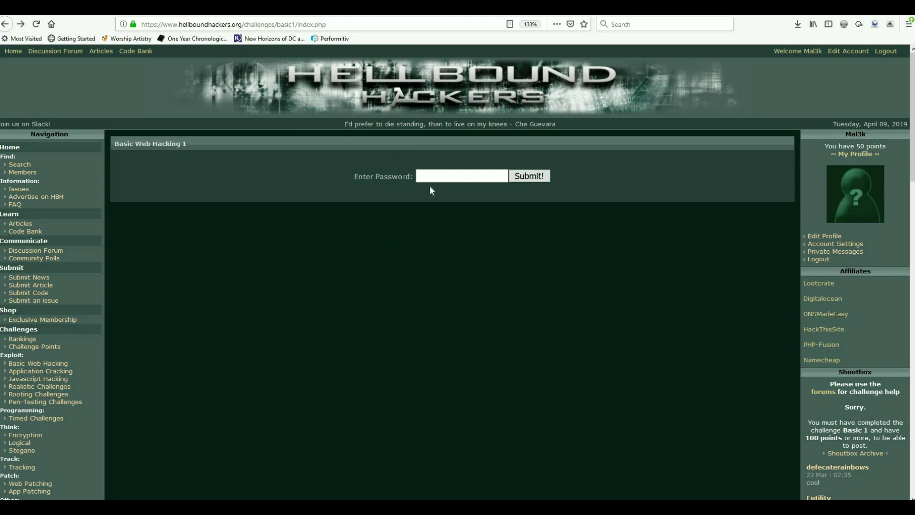
# Enter the password hinted by the purring comment into the password field and submit it
pyautogui.click(434, 176)
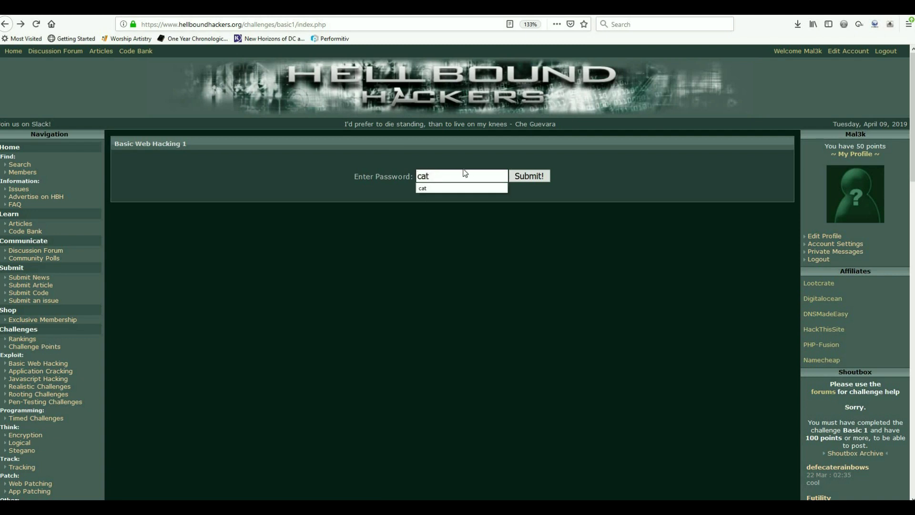
pyautogui.click(527, 176)
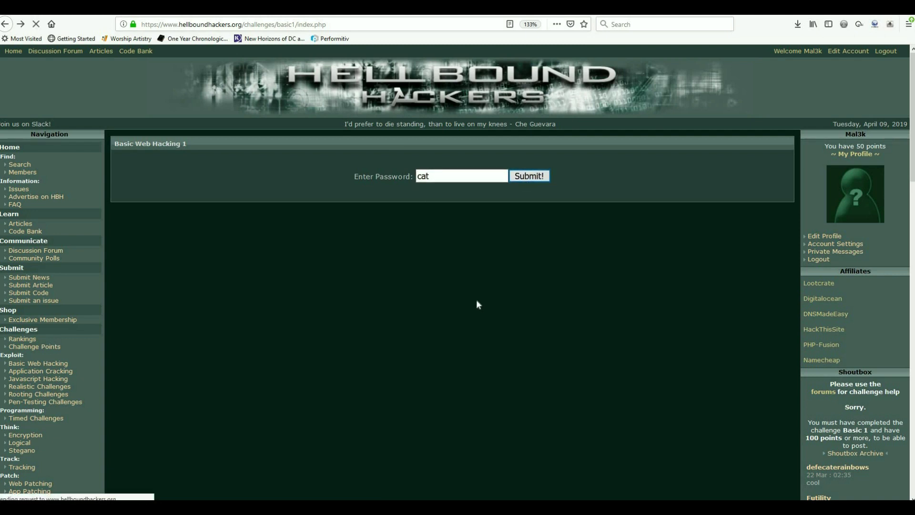
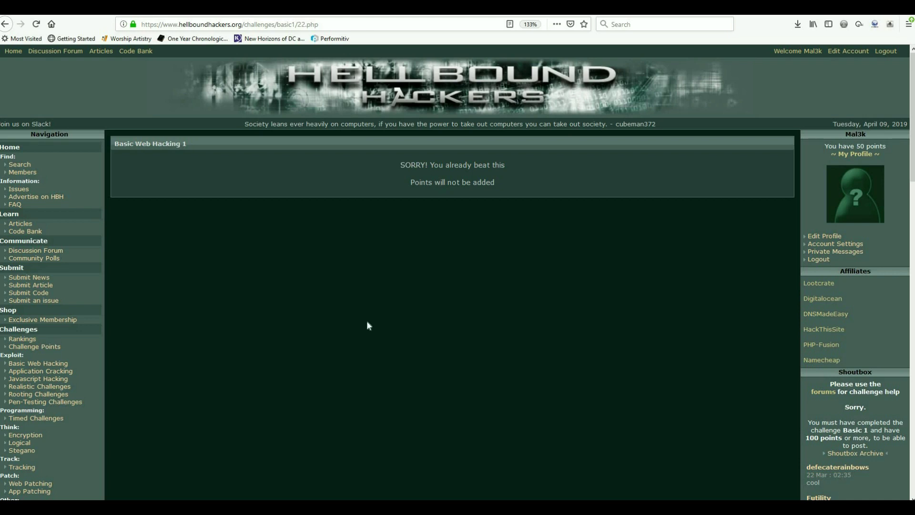
# Open Basic Web Hacking 2 from the Basic Web Hacking challenge list
pyautogui.click(43, 365)
pyautogui.click(477, 206)
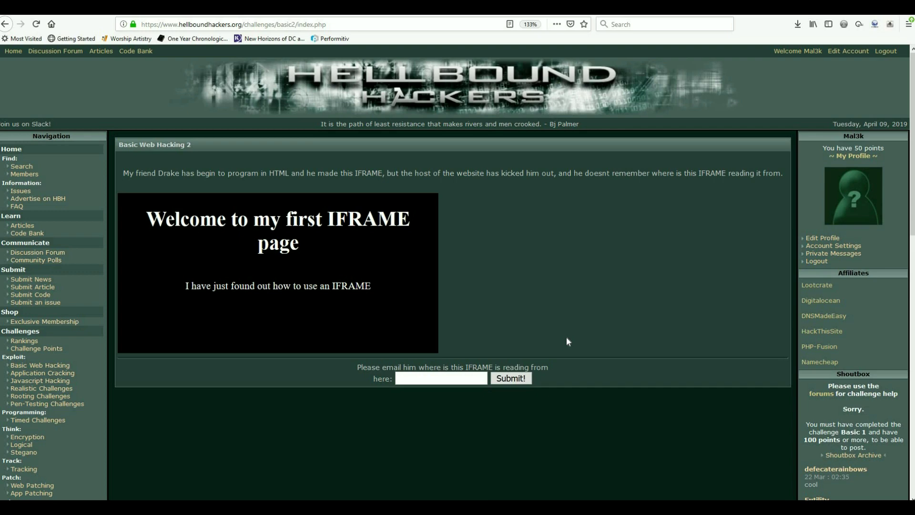
# View the challenge page's source, enlarge its text, and search it for 'iframe'
pyautogui.rightClick(466, 251)
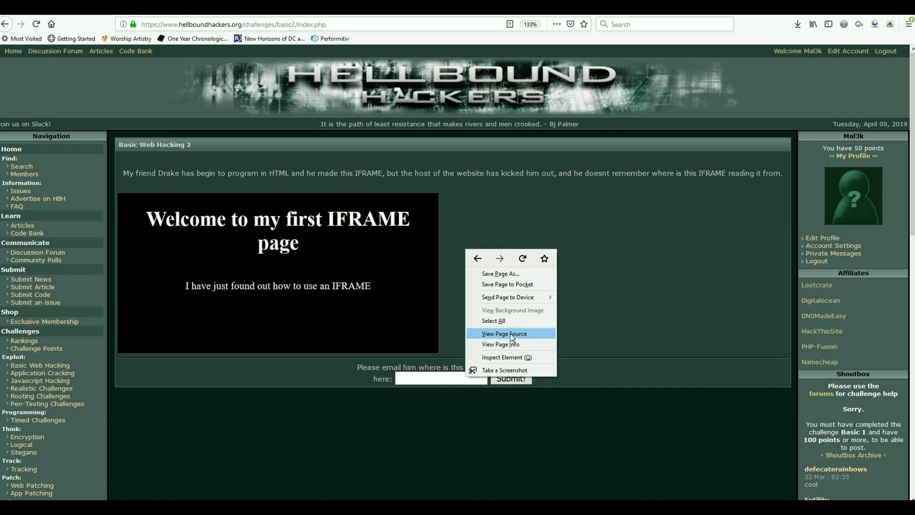
pyautogui.click(510, 333)
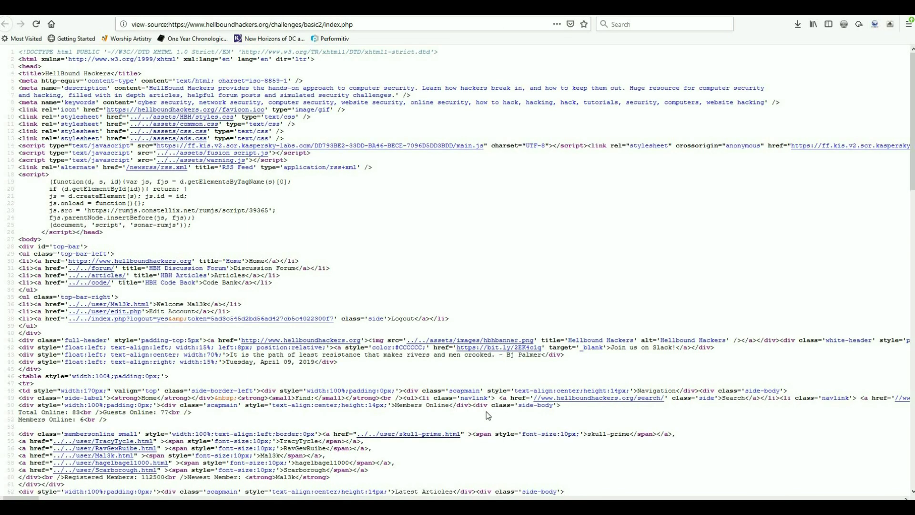
pyautogui.click(908, 24)
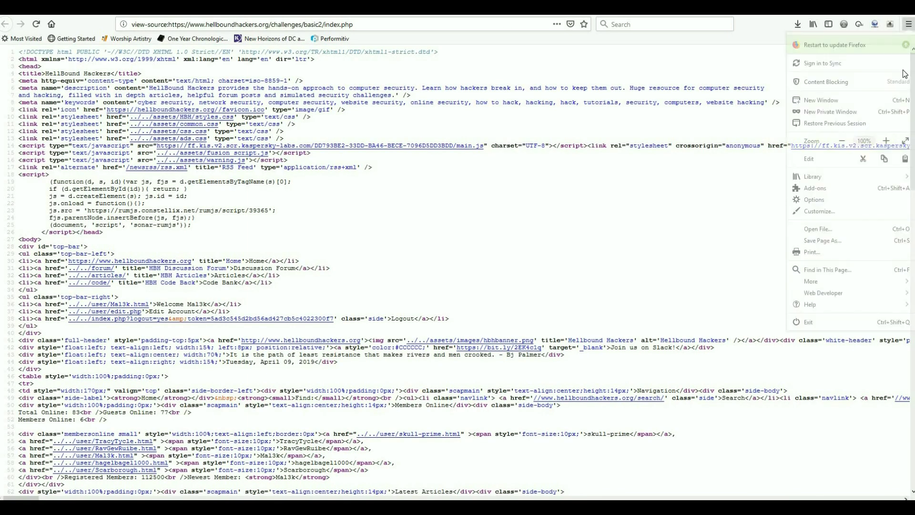
pyautogui.click(885, 141)
pyautogui.click(885, 141)
pyautogui.click(885, 142)
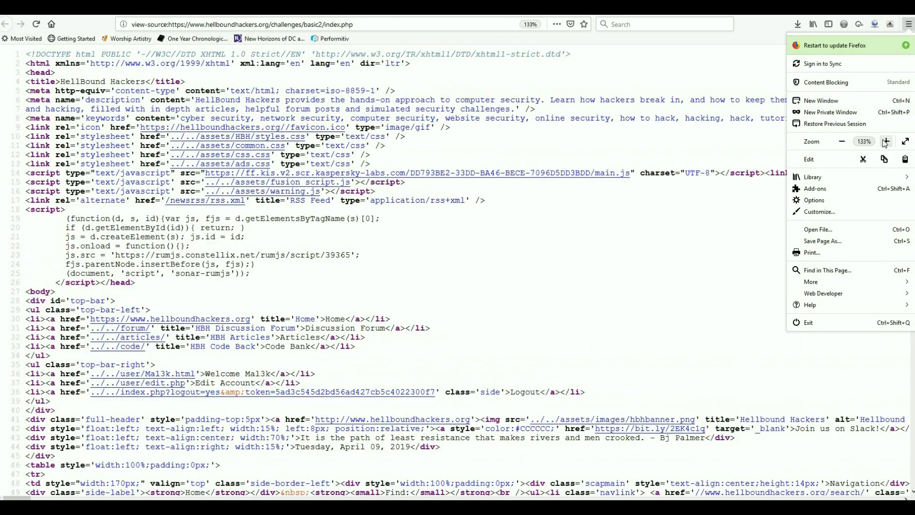
pyautogui.click(886, 141)
pyautogui.click(533, 331)
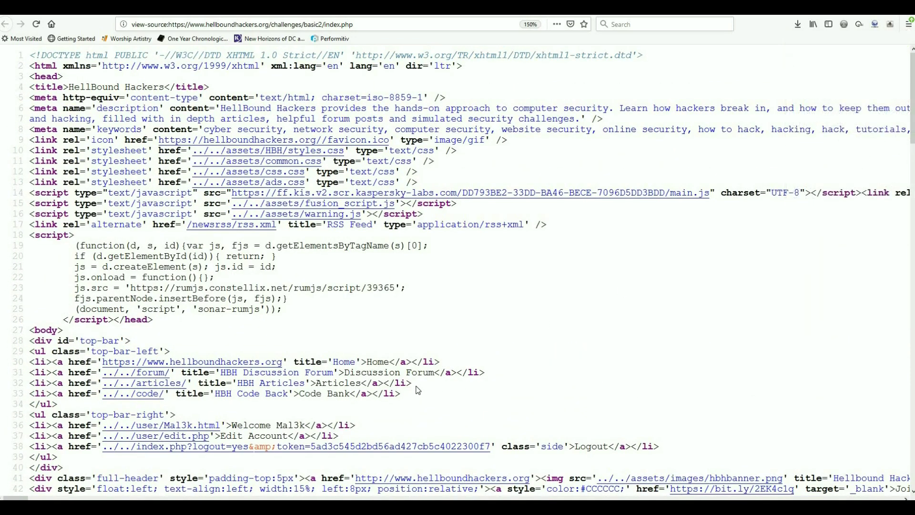
pyautogui.hotkey('ctrl', 'f')
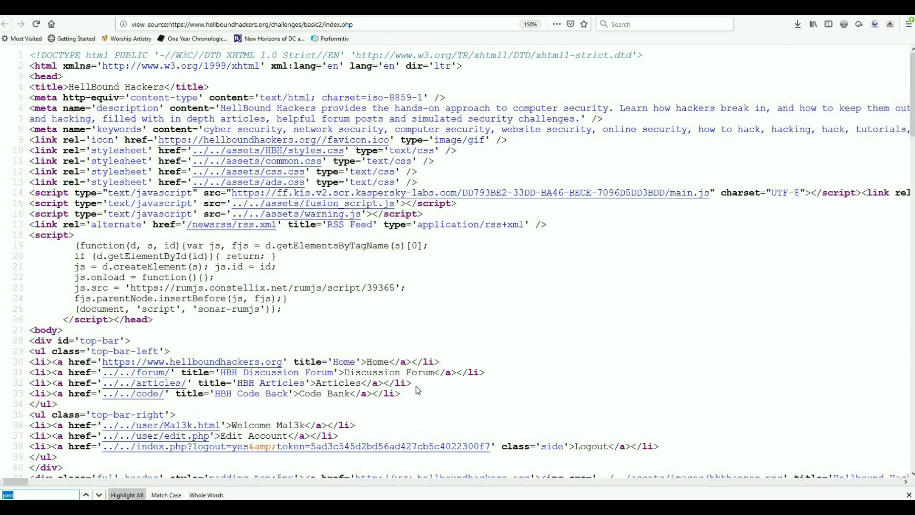
pyautogui.write('iframe')
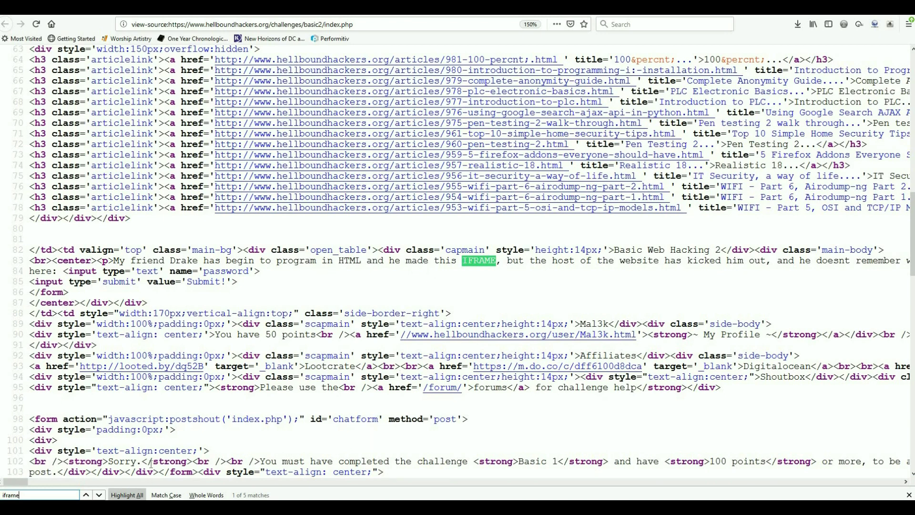
# Copy the IFRAME src link ../basic1/b2/index.php and close the view-source tab
pyautogui.moveTo(18, 484); pyautogui.dragTo(42, 484)
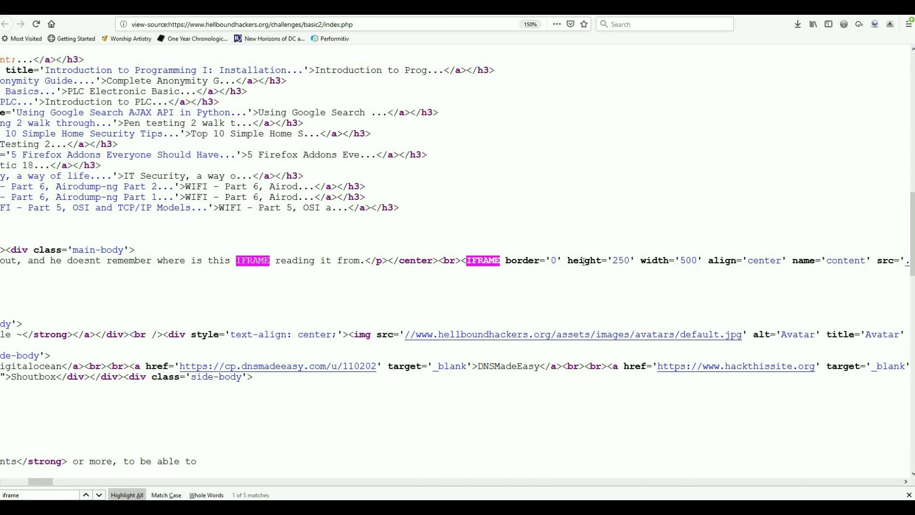
pyautogui.hscroll(5, 600, 265)
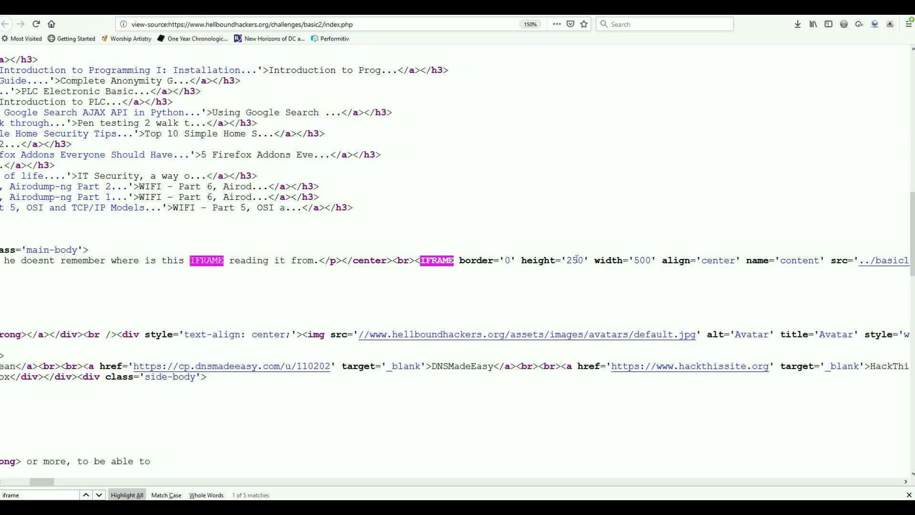
pyautogui.hscroll(5, 568, 260)
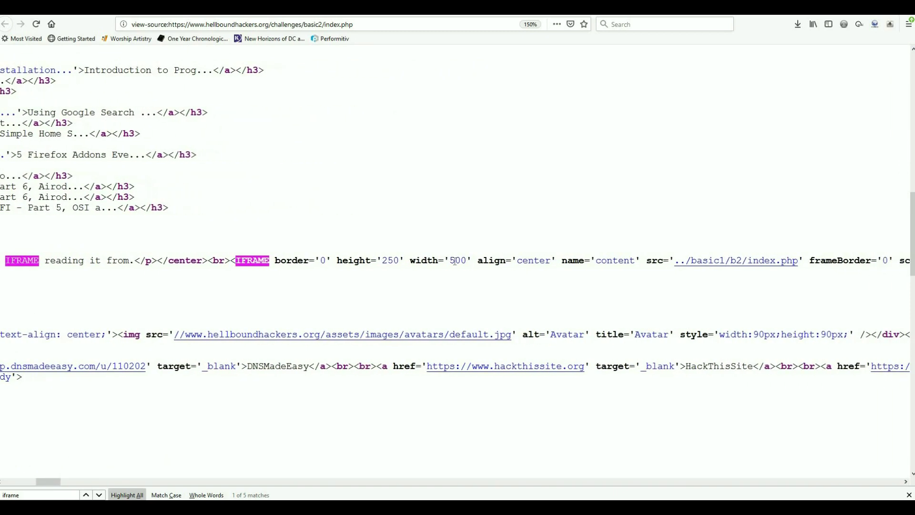
pyautogui.hscroll(6, 486, 264)
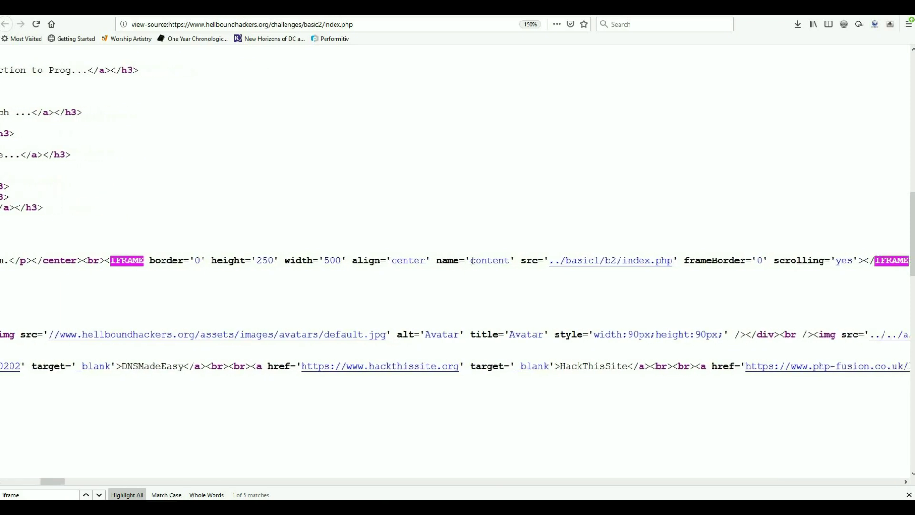
pyautogui.hscroll(4, 450, 260)
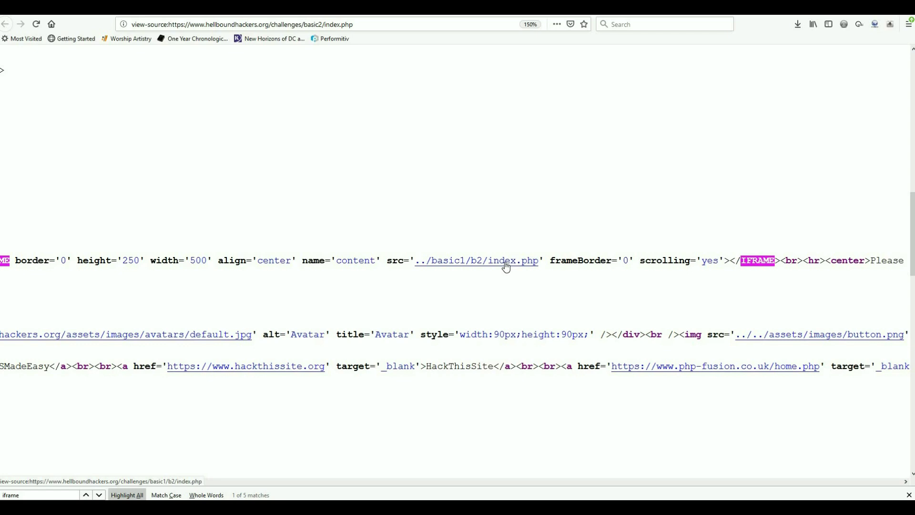
pyautogui.rightClick(479, 263)
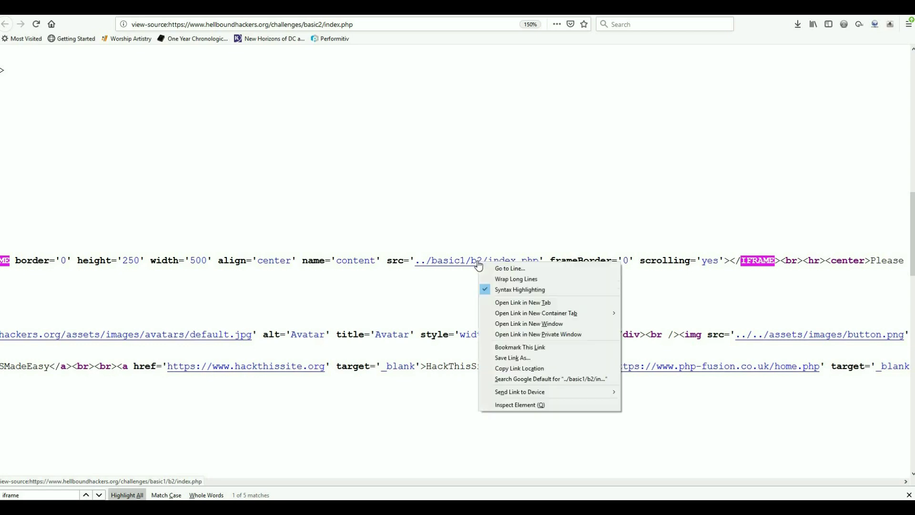
pyautogui.click(516, 369)
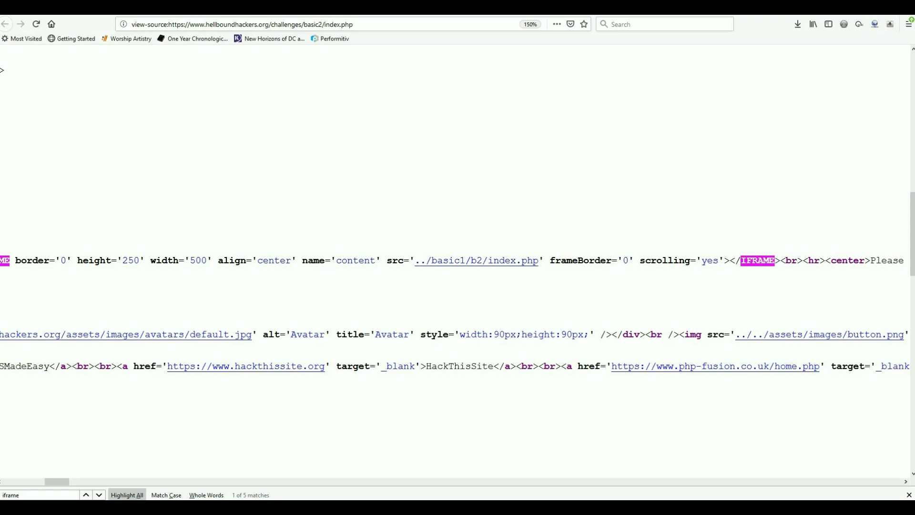
pyautogui.hotkey('ctrl', 'w')
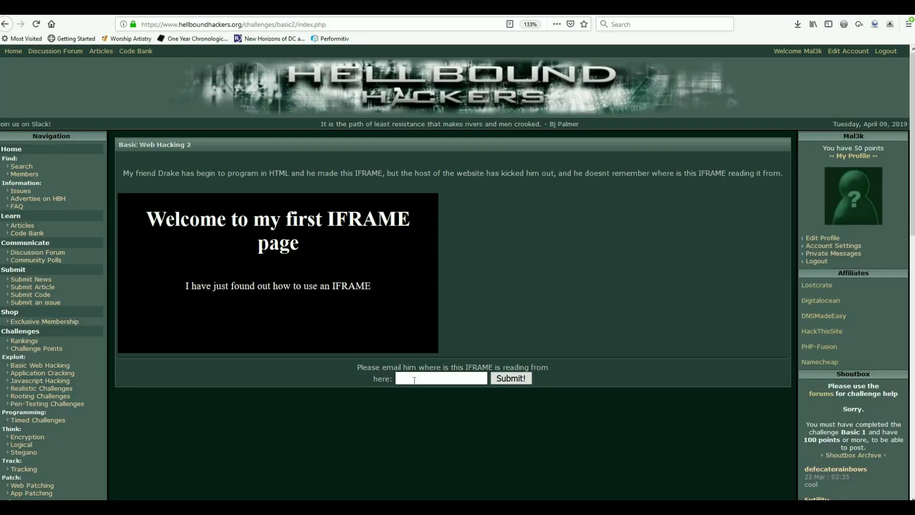
# Paste ../basic1/b2/index.php into the answer field and submit it
pyautogui.rightClick(414, 380)
pyautogui.click(444, 422)
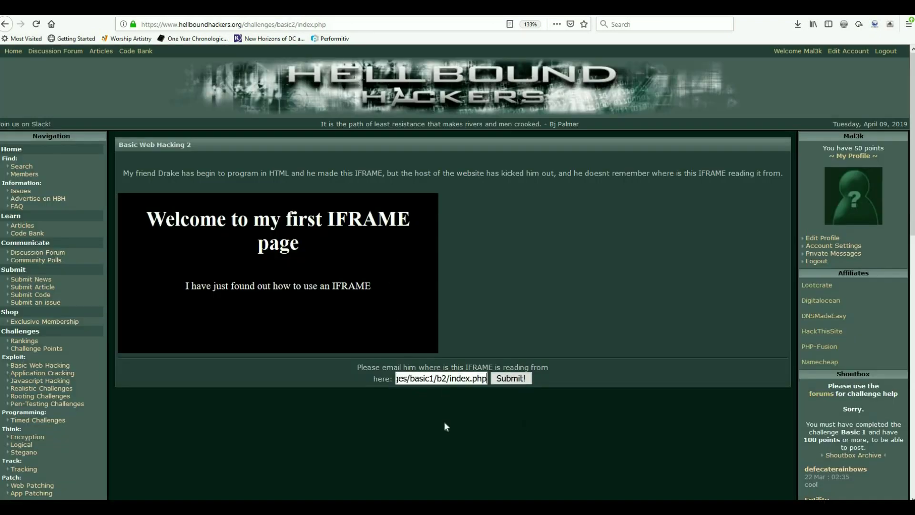
pyautogui.click(507, 378)
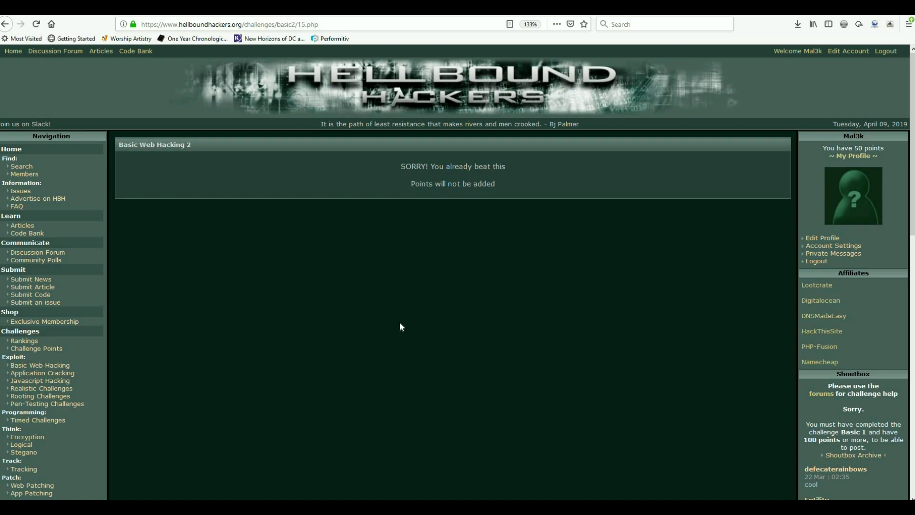
# Return to the Basic Web Hacking list and open Basic Web Hacking 3
pyautogui.click(59, 366)
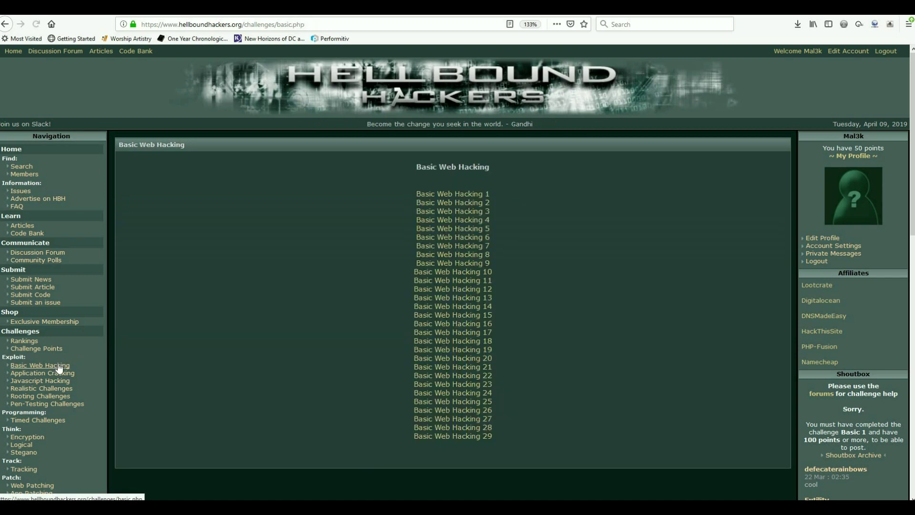
pyautogui.click(475, 216)
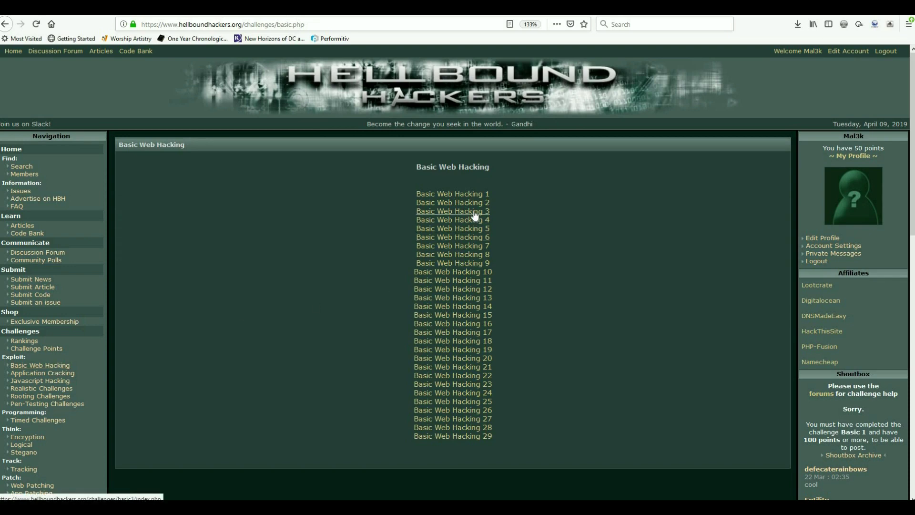
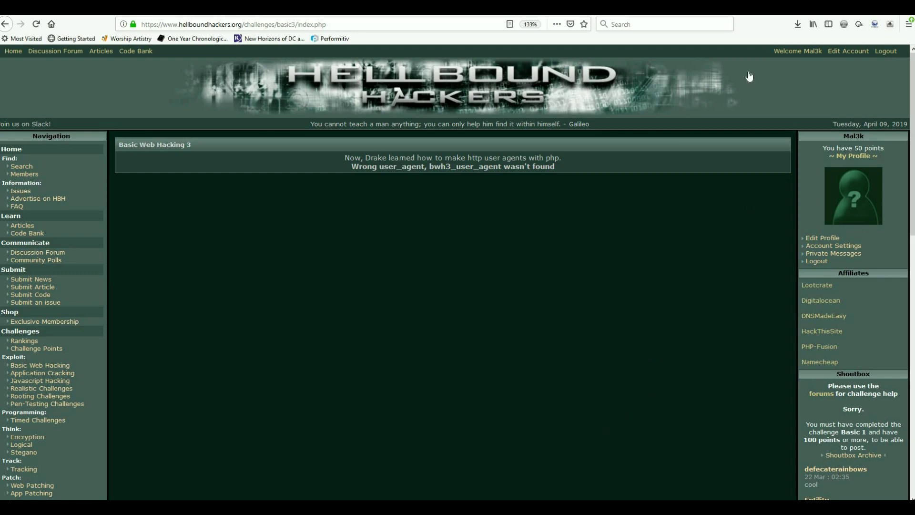
# In User-Agent Switcher, pick Firefox and Windows, then open the custom string editor showing 'secure_user_agent'
pyautogui.click(874, 24)
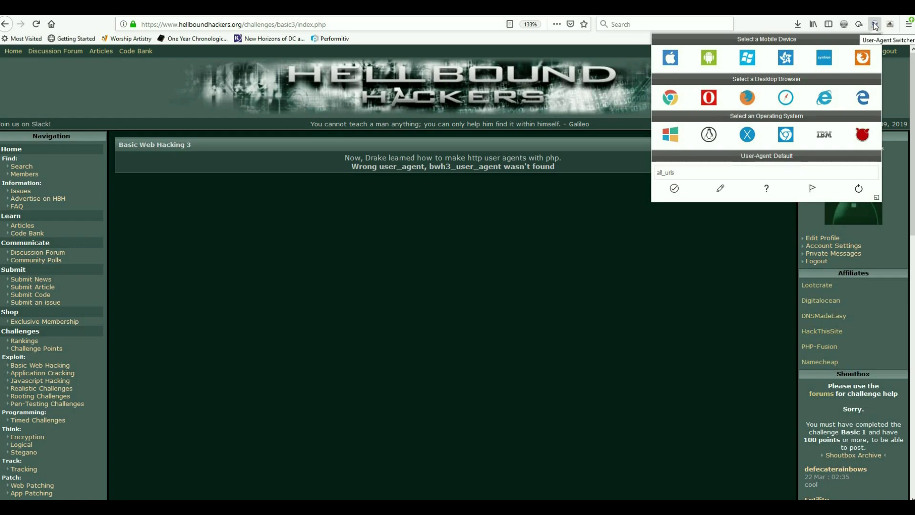
pyautogui.click(745, 98)
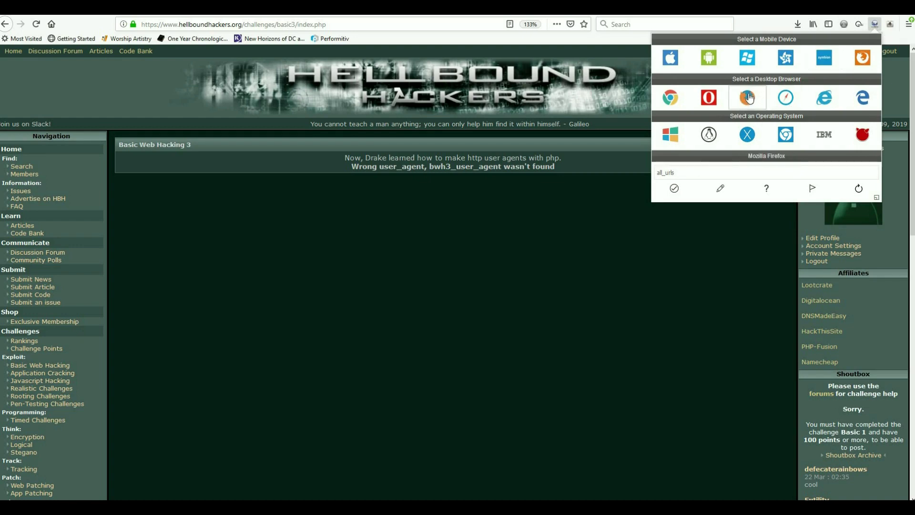
pyautogui.click(670, 139)
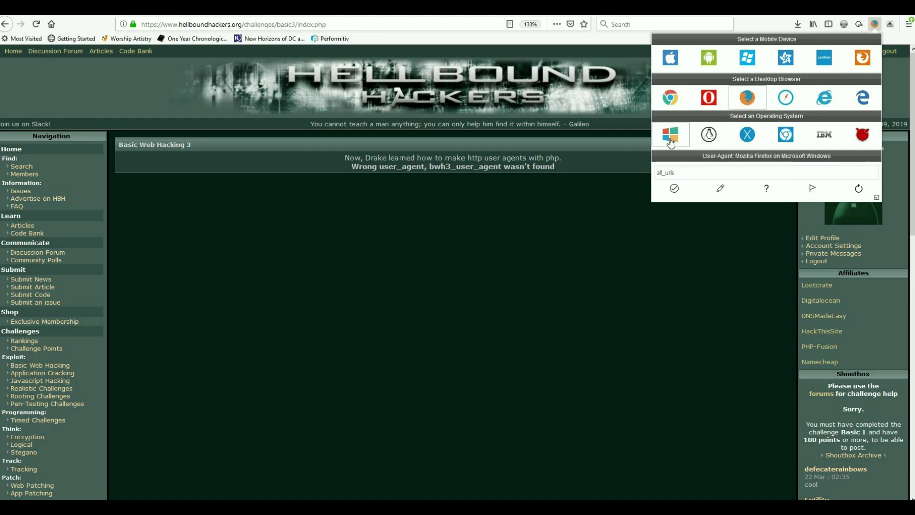
pyautogui.click(720, 189)
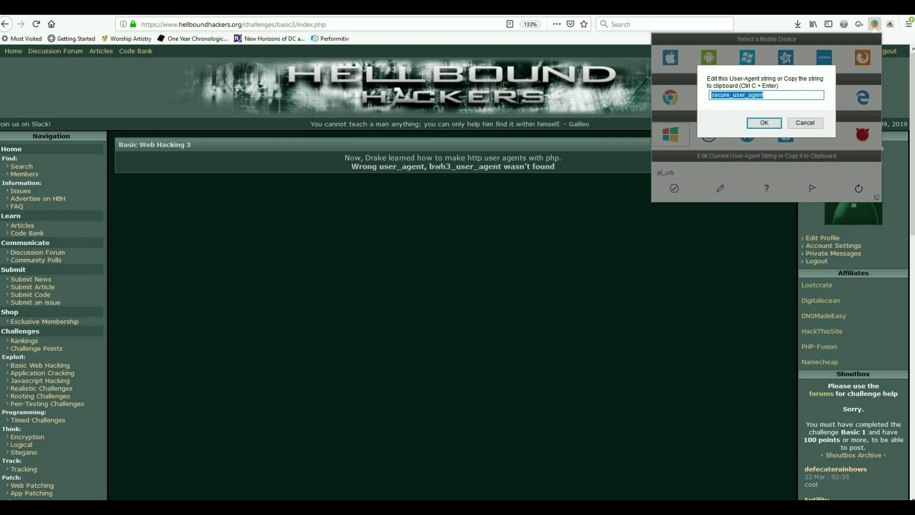
# Copy 'bwh3_user_agent' from the error message and paste it in as the custom user-agent string
pyautogui.moveTo(429, 167); pyautogui.dragTo(501, 170)
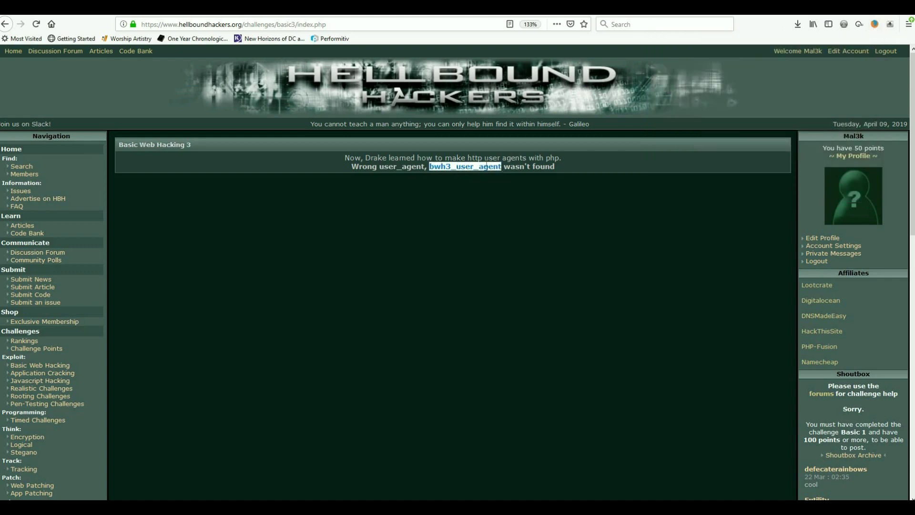
pyautogui.rightClick(486, 164)
pyautogui.click(505, 171)
pyautogui.click(874, 25)
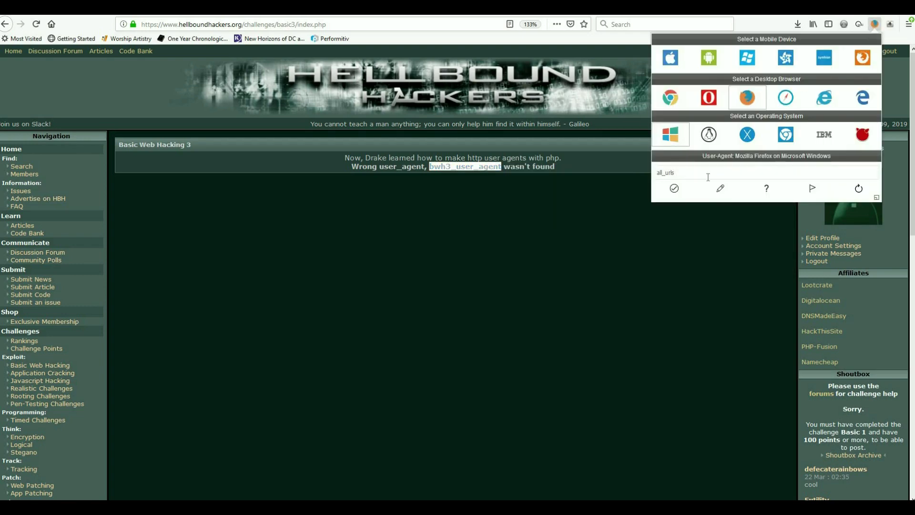
pyautogui.click(721, 189)
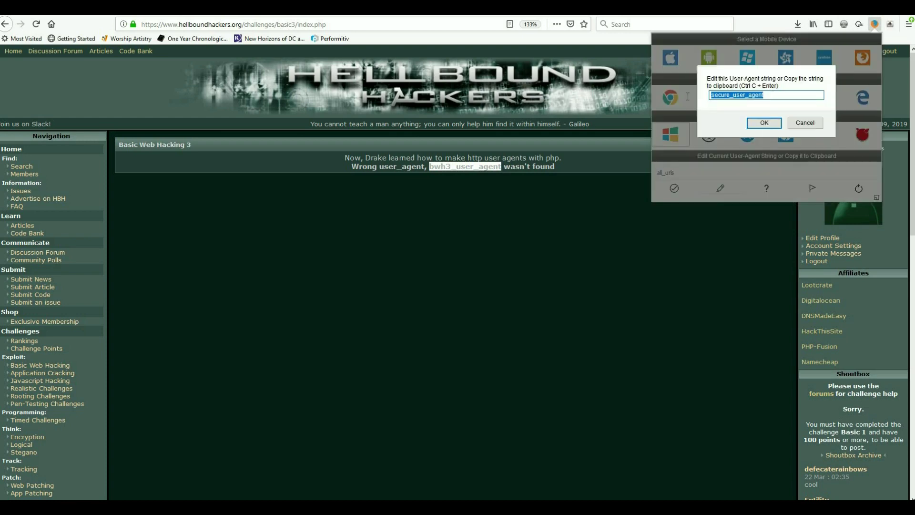
pyautogui.click(754, 95)
pyautogui.moveTo(771, 98); pyautogui.dragTo(704, 97)
pyautogui.press('BackSpace')
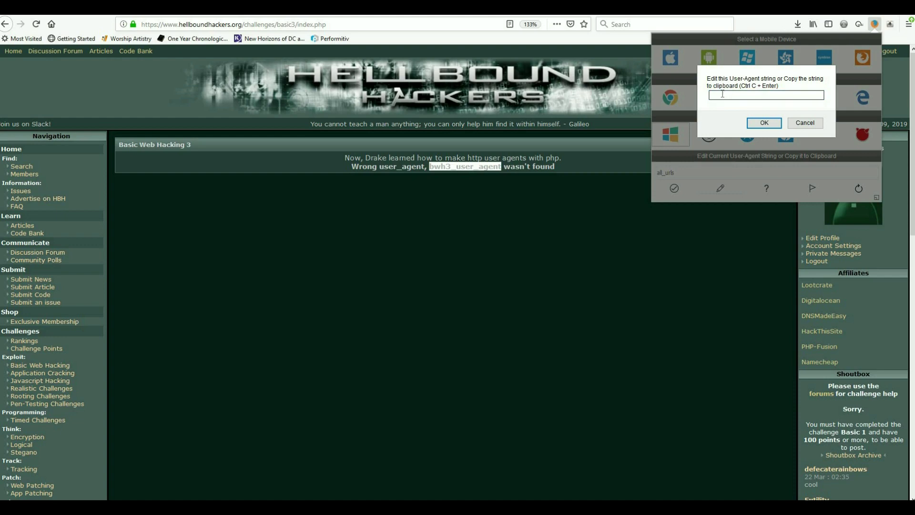
pyautogui.rightClick(723, 97)
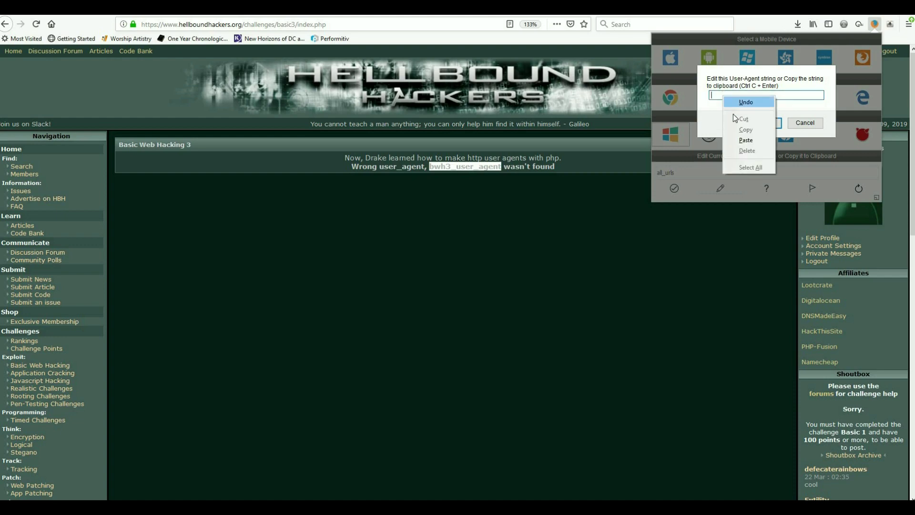
pyautogui.click(738, 139)
pyautogui.press('Return')
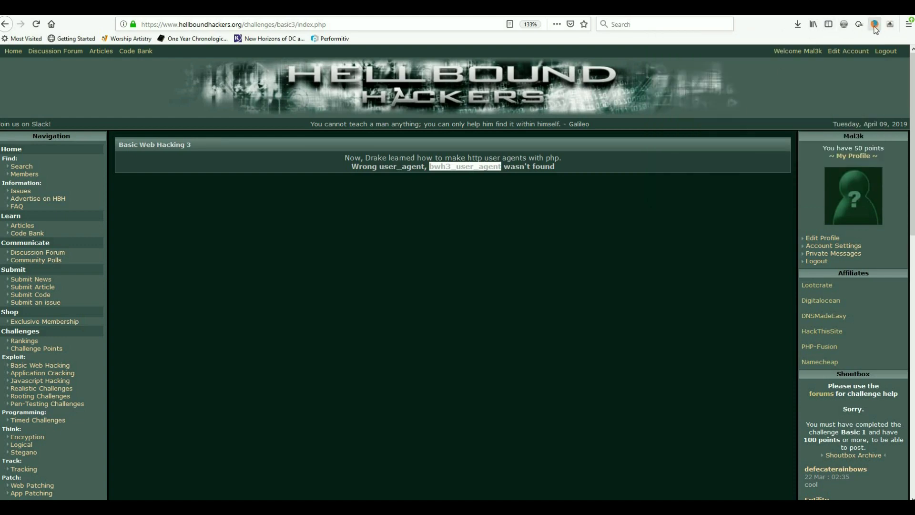
# Paste the name over the user-agent string again, then replace 'secure' by typing 'bwh3'
pyautogui.click(874, 24)
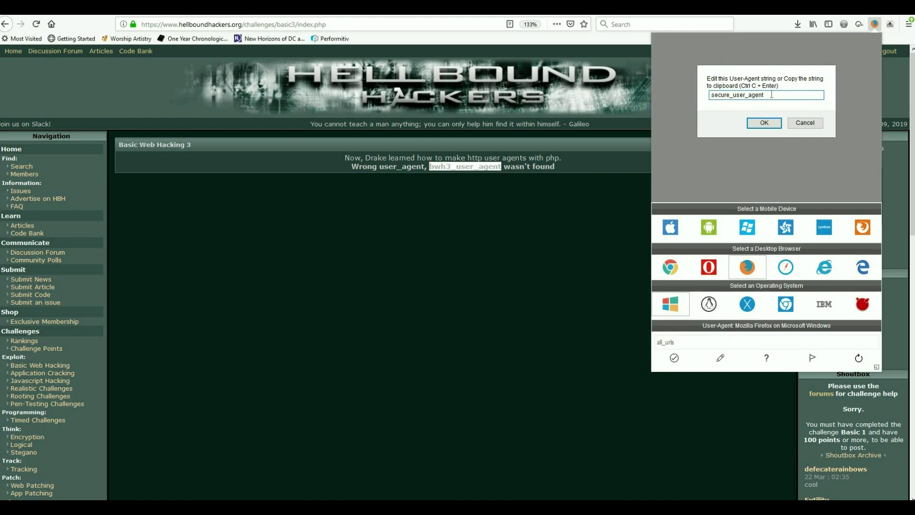
pyautogui.moveTo(764, 96); pyautogui.dragTo(709, 97)
pyautogui.rightClick(722, 97)
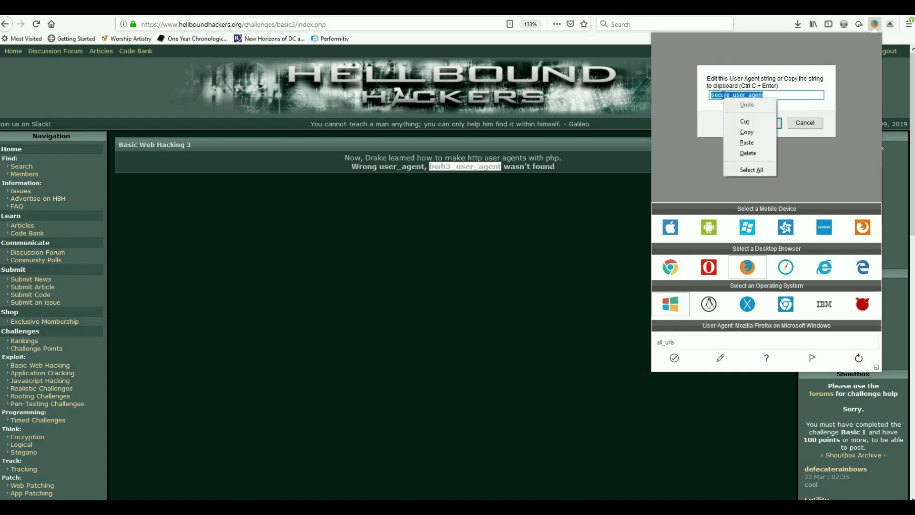
pyautogui.click(749, 141)
pyautogui.press('Return')
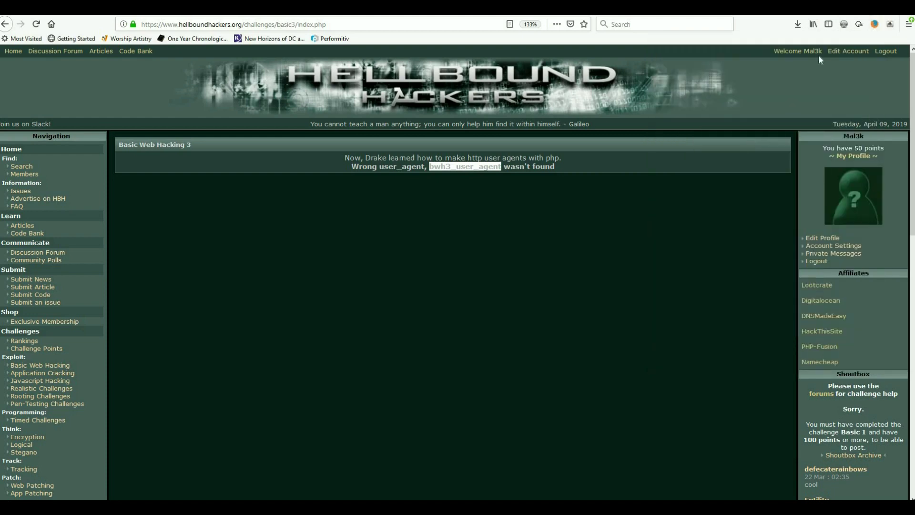
pyautogui.click(875, 24)
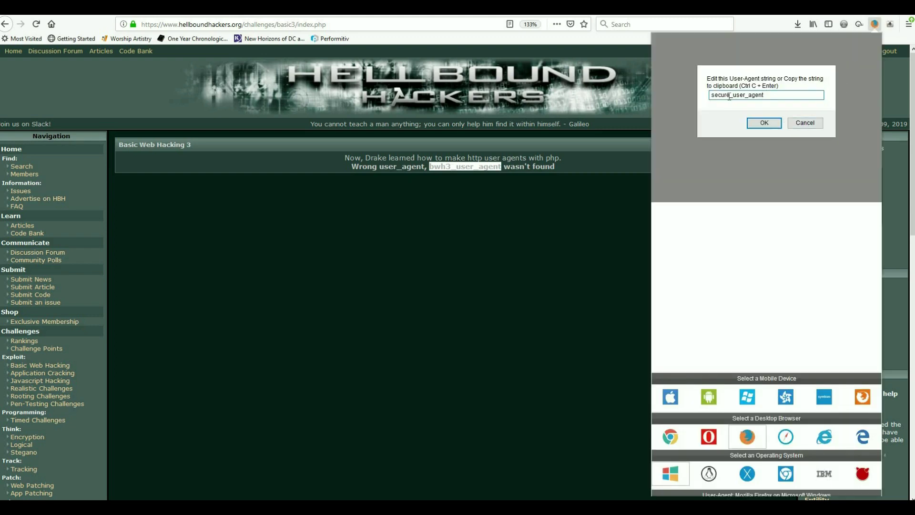
pyautogui.moveTo(729, 95); pyautogui.dragTo(695, 98)
pyautogui.write('bwh3')
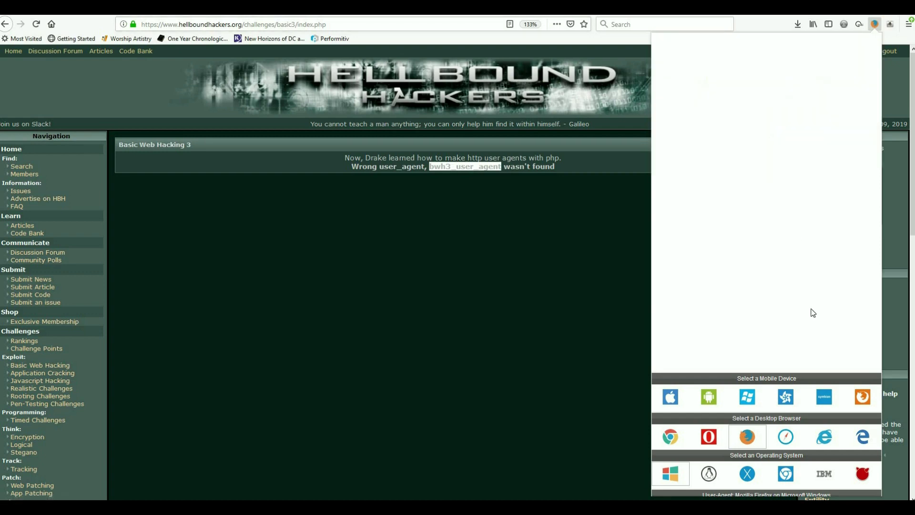
# Change 'secure' to 'bwh3' in the custom user-agent string, save it, and reload Basic Web Hacking 3
pyautogui.click(875, 28)
pyautogui.click(874, 27)
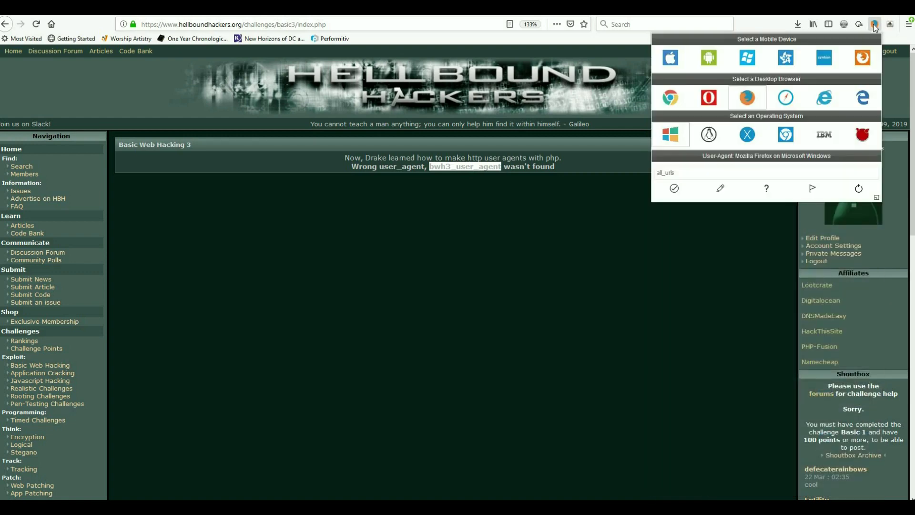
pyautogui.click(860, 190)
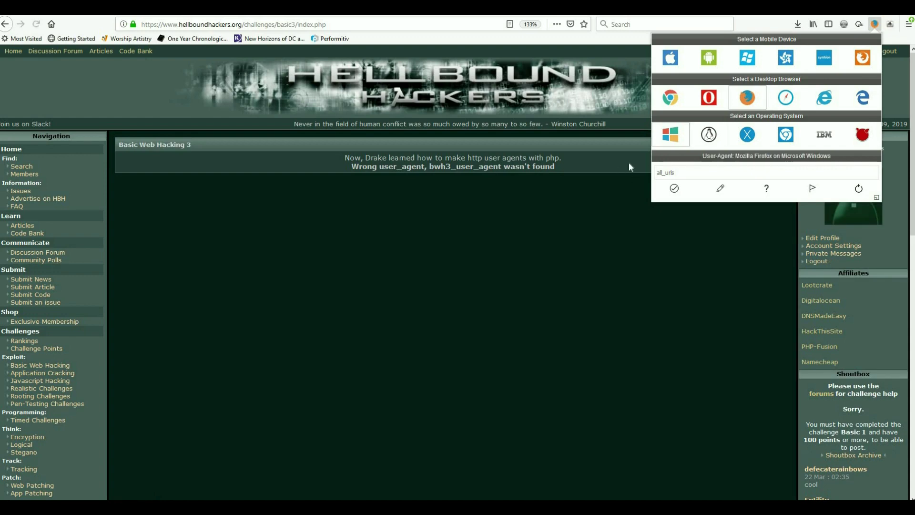
pyautogui.click(720, 190)
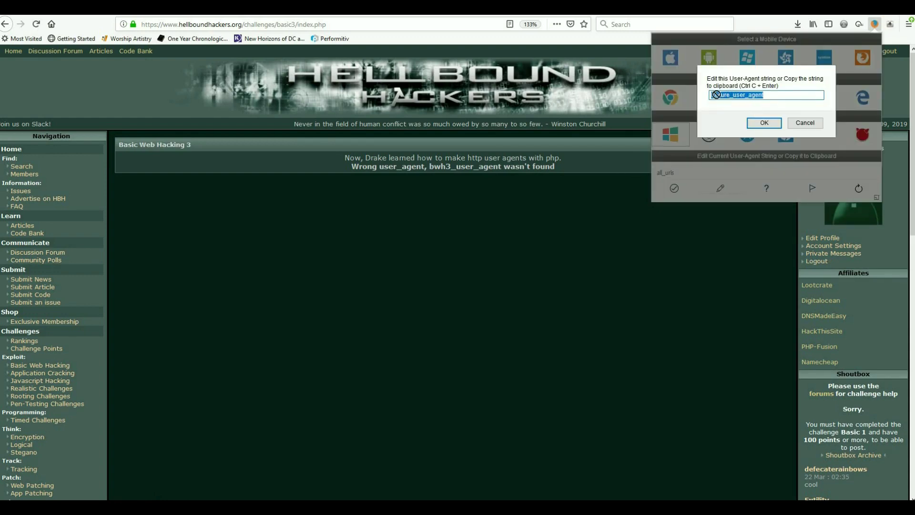
pyautogui.click(731, 94)
pyautogui.moveTo(731, 94); pyautogui.dragTo(682, 93)
pyautogui.write('bwh3')
pyautogui.click(763, 123)
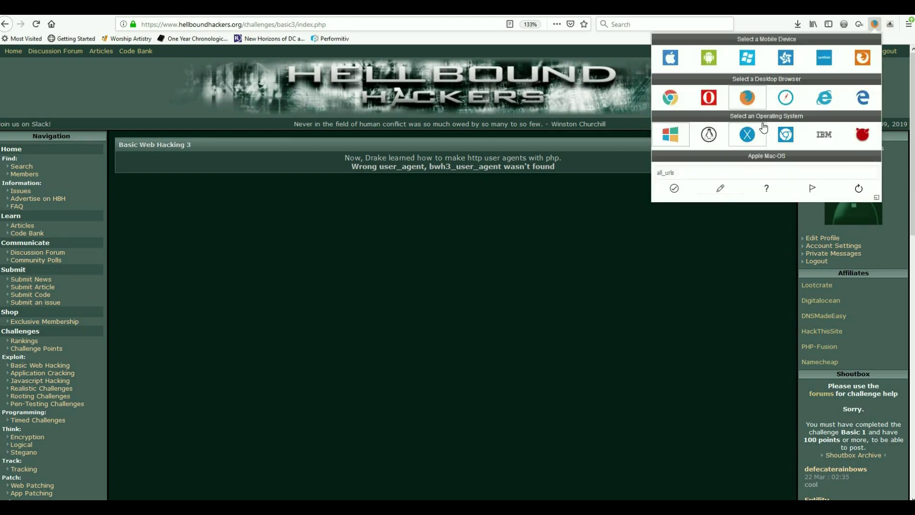
pyautogui.click(859, 190)
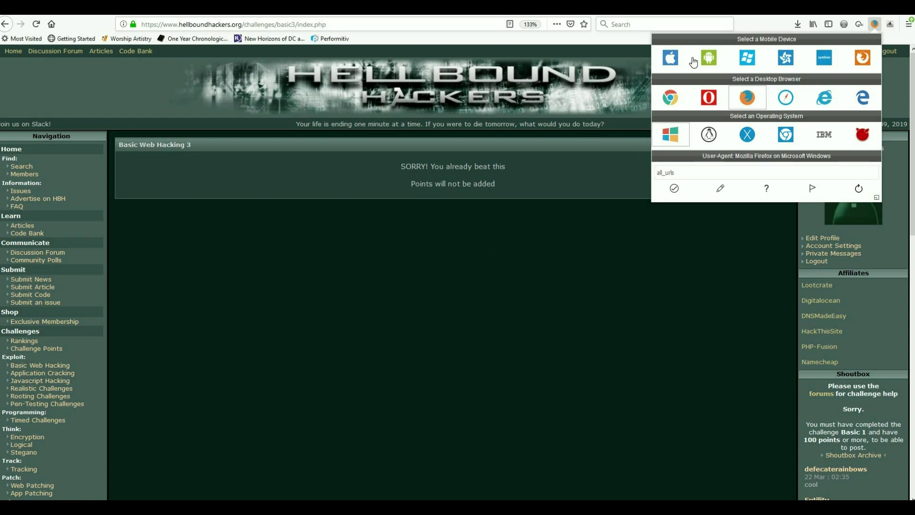
# Go through the Basic Web Hacking list to the Basic Web Hacking 4 password page
pyautogui.click(871, 30)
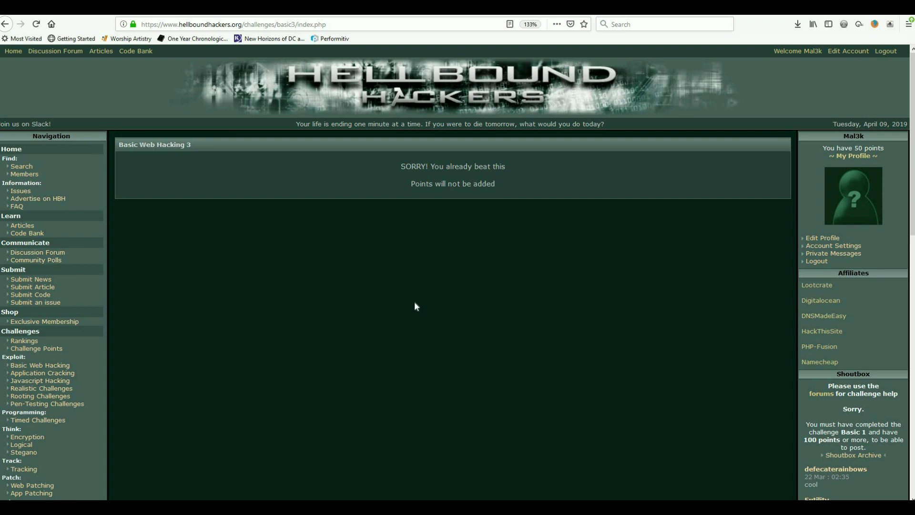
pyautogui.click(66, 365)
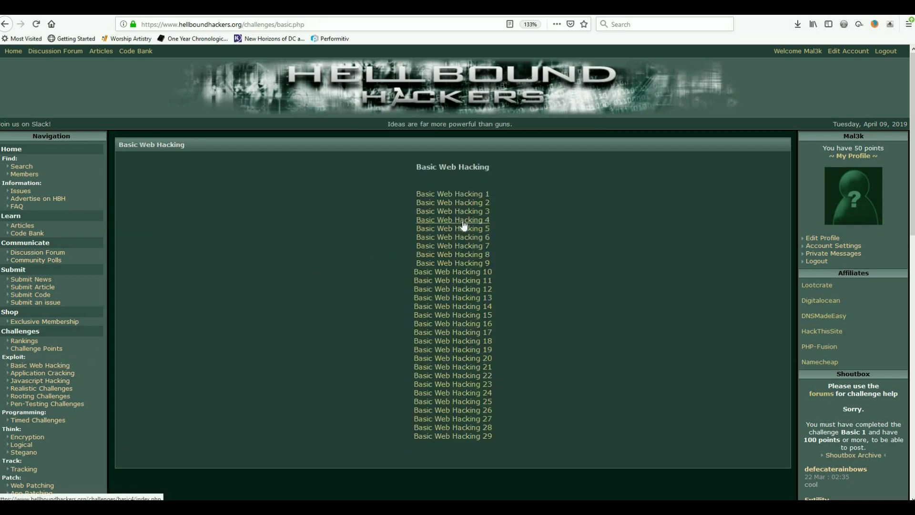
pyautogui.click(463, 222)
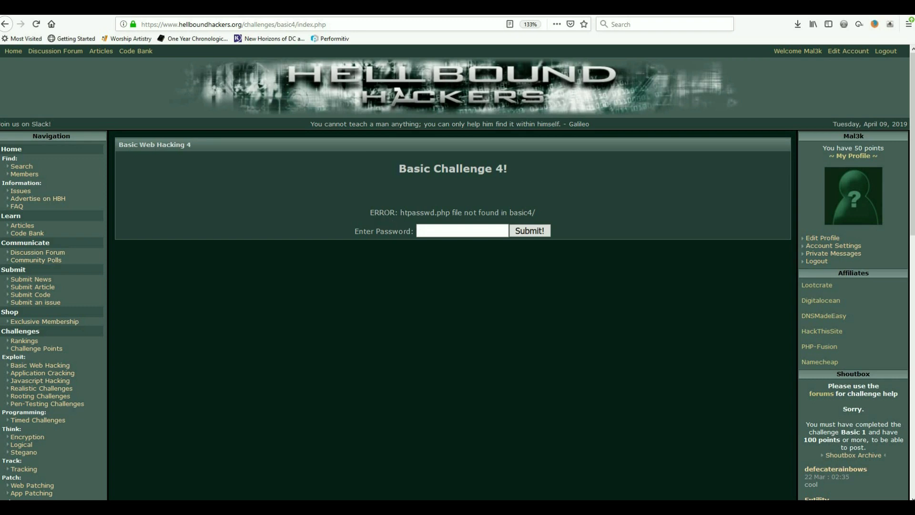
pyautogui.click(446, 228)
pyautogui.moveTo(401, 213); pyautogui.dragTo(449, 213)
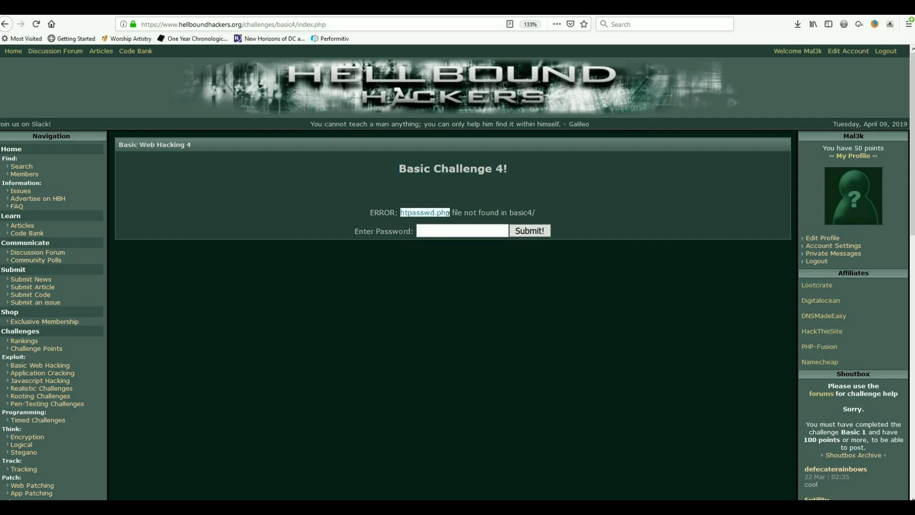
pyautogui.click(421, 283)
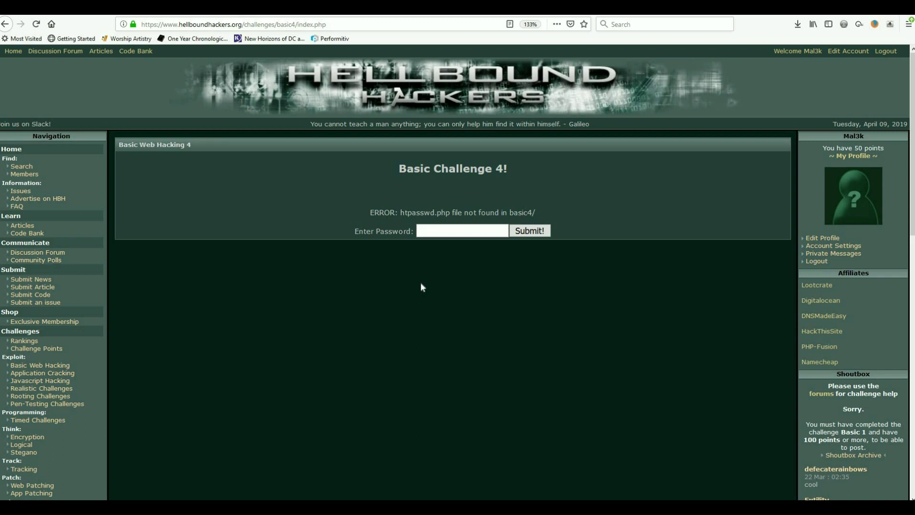
pyautogui.click(528, 231)
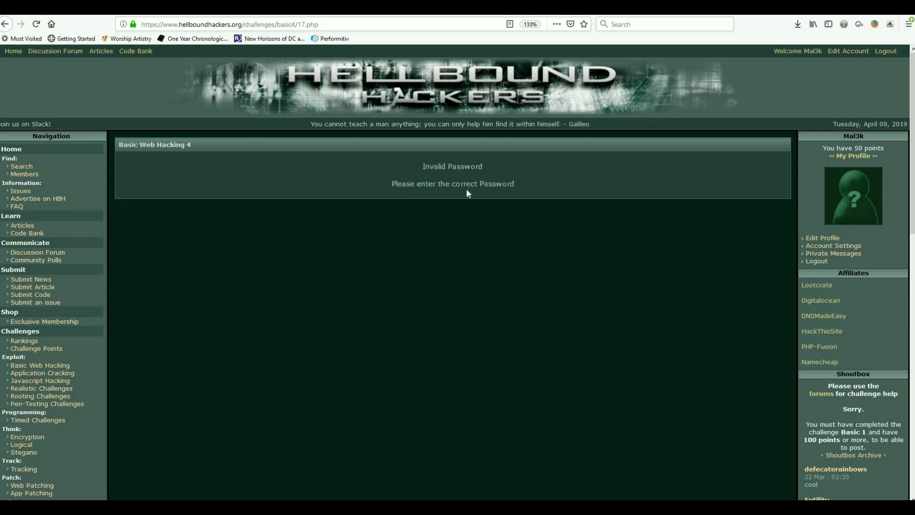
pyautogui.click(5, 24)
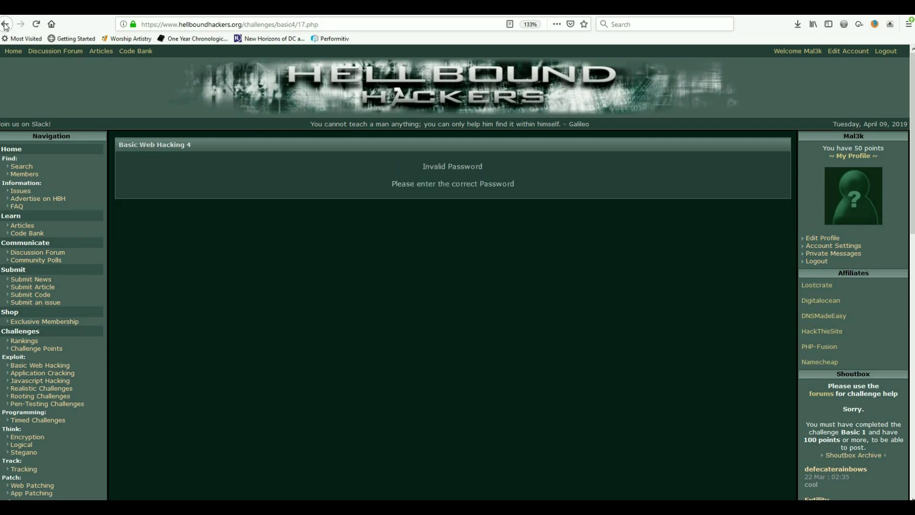
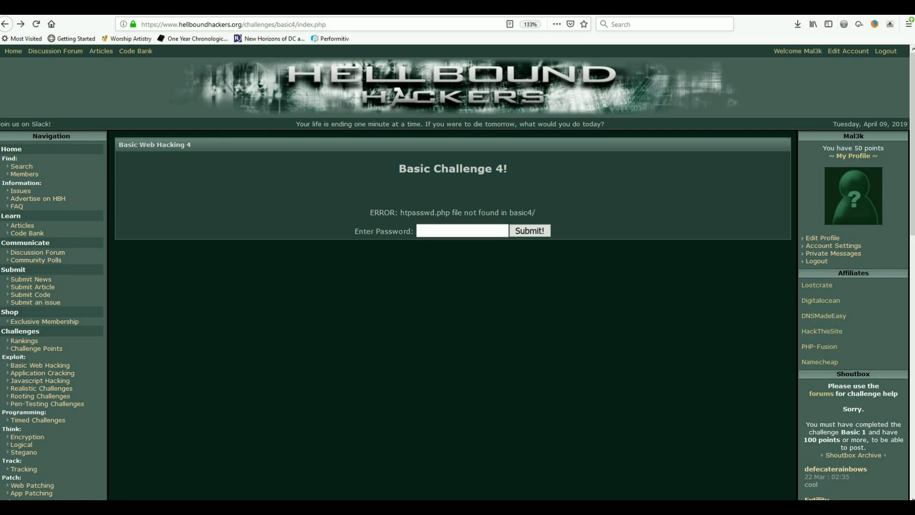
# Highlight 'htpasswd.php' in the Basic Challenge 4 error line, redoing an incomplete first selection
pyautogui.moveTo(398, 212); pyautogui.dragTo(420, 213)
pyautogui.click(403, 212)
pyautogui.moveTo(400, 212); pyautogui.dragTo(451, 213)
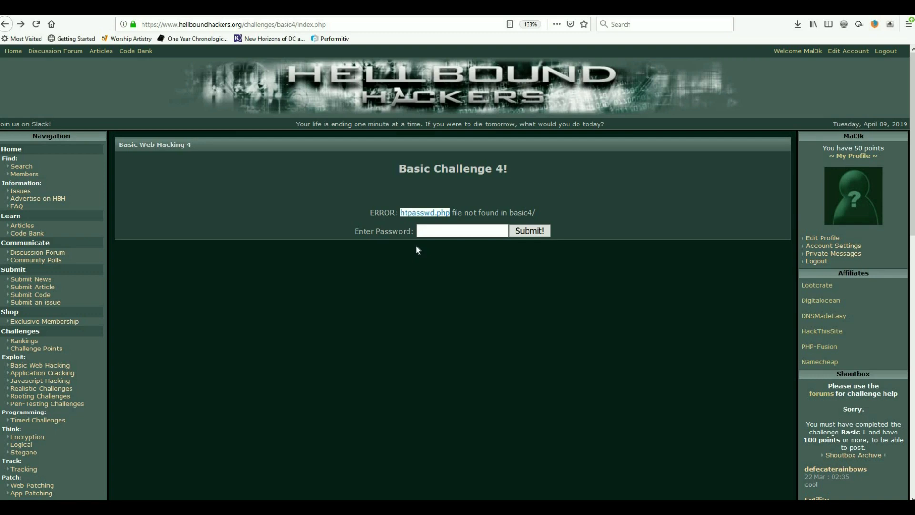
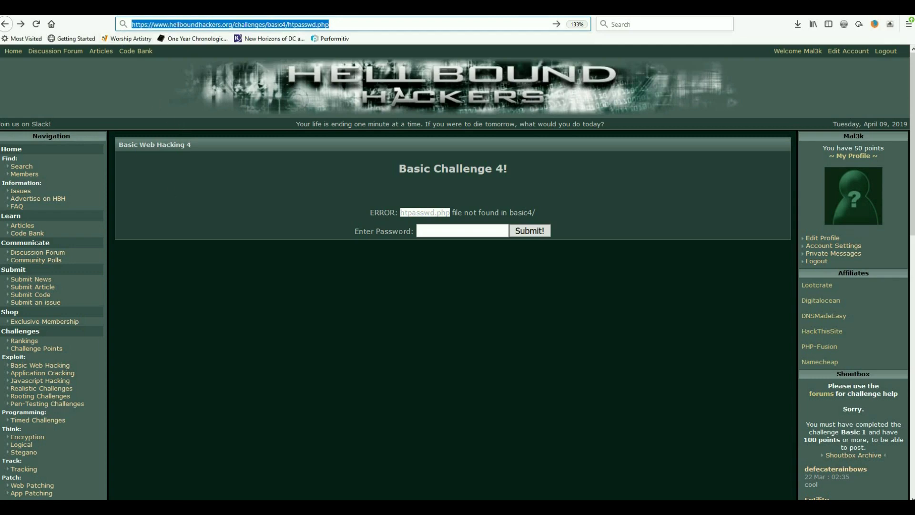
# Open the Windows Start menu over the Basic Challenge 4 page
pyautogui.click(5, 495)
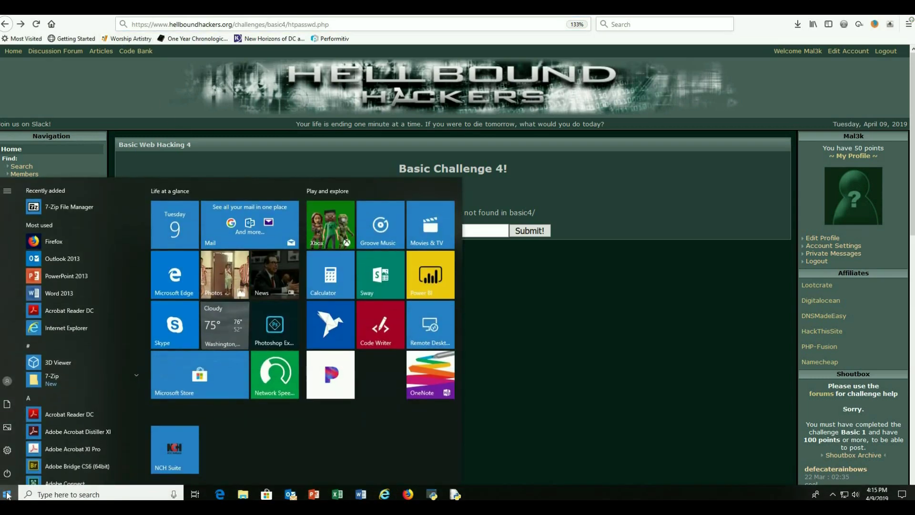
# Launch Notepad and paste the copied basic4/htpasswd.php challenge URL into it
pyautogui.write('notepad')
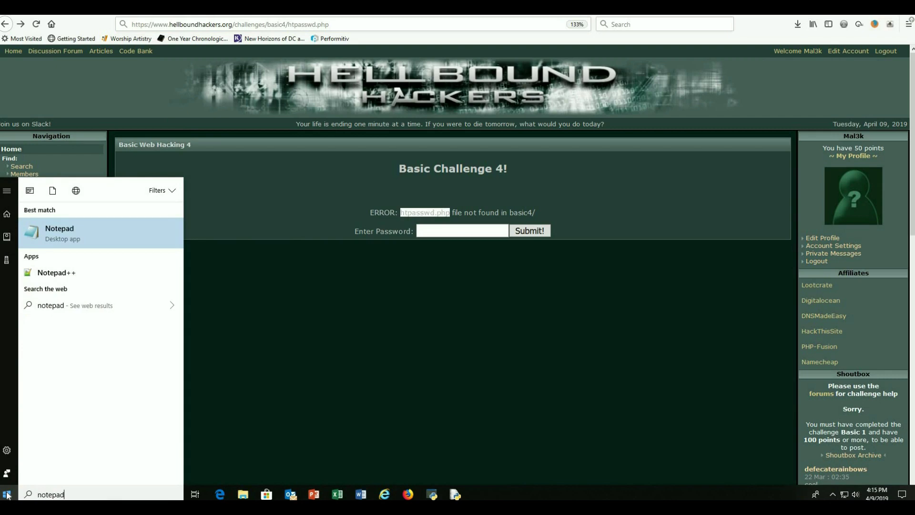
pyautogui.press('Return')
pyautogui.write('https://www.hellboundhackers.org/challenges/basic4/htpasswd.php')
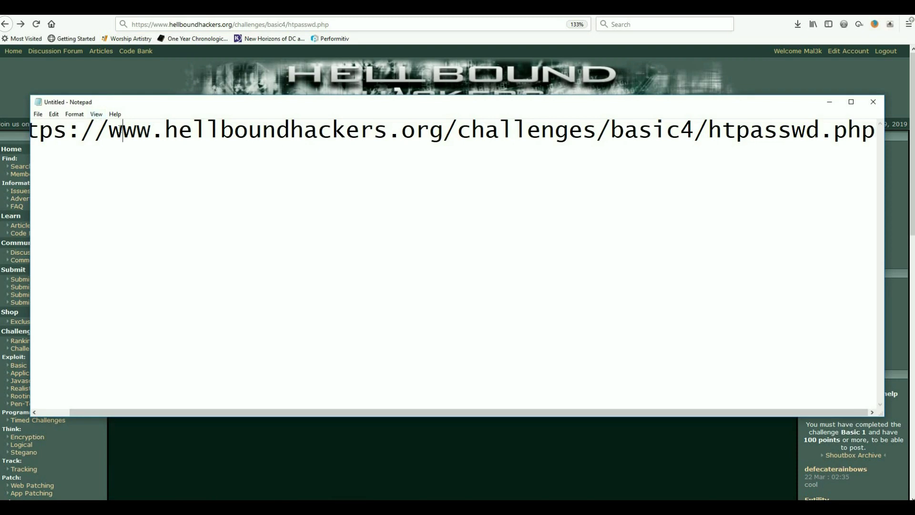
# Set the URL text to font size 26, then move Notepad aside to reveal the challenge page
pyautogui.hotkey('ctrl', 'a')
pyautogui.click(74, 114)
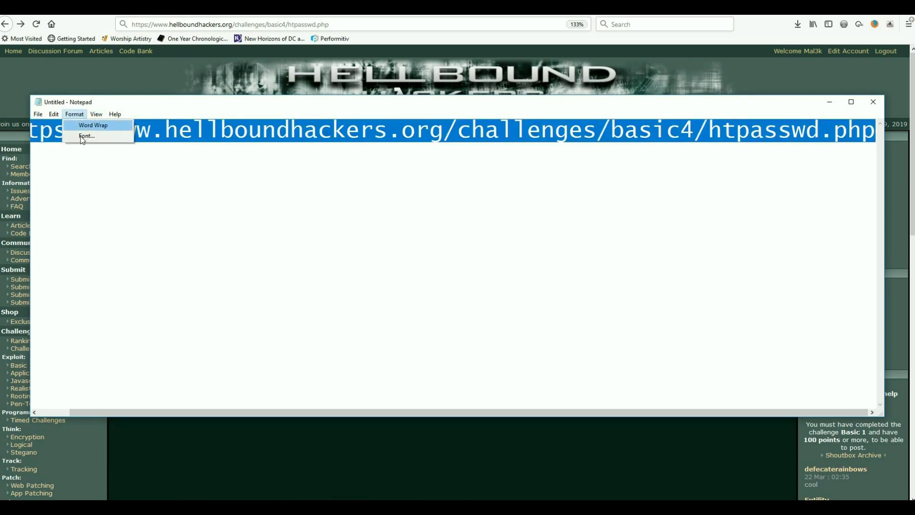
pyautogui.click(84, 135)
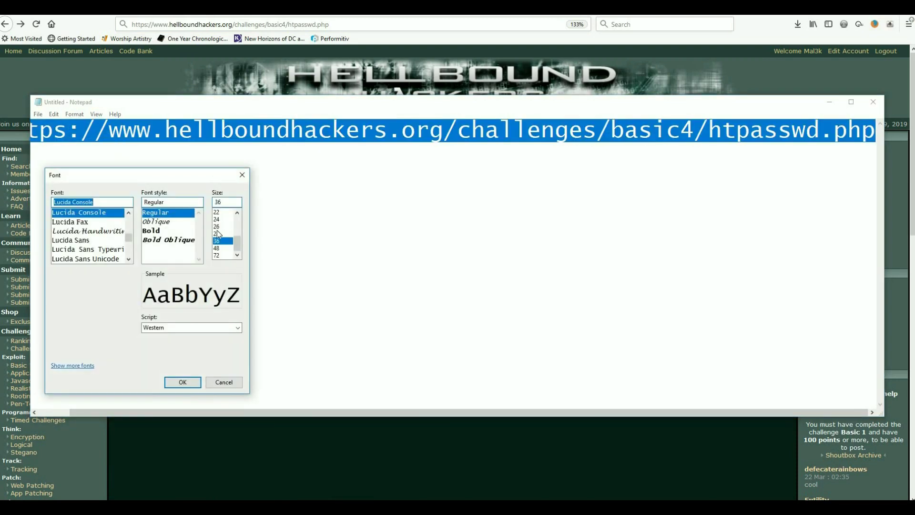
pyautogui.click(219, 226)
pyautogui.click(182, 381)
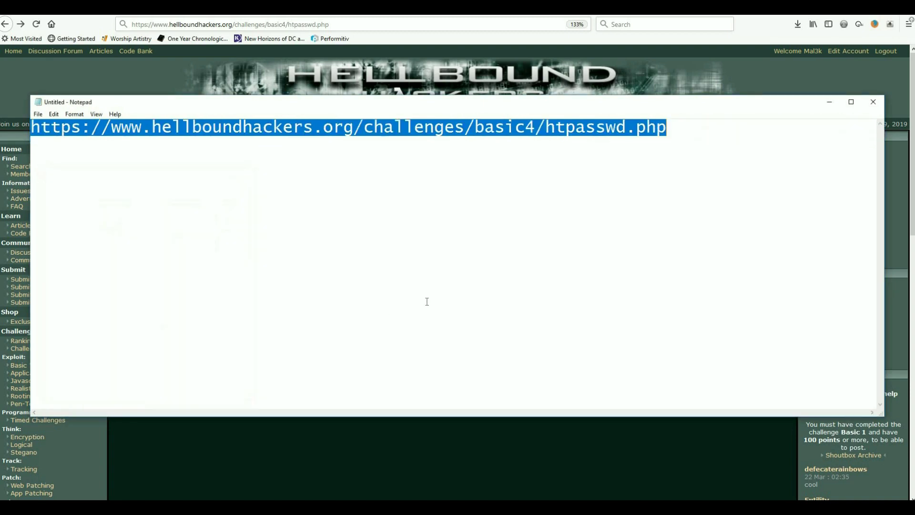
pyautogui.click(434, 309)
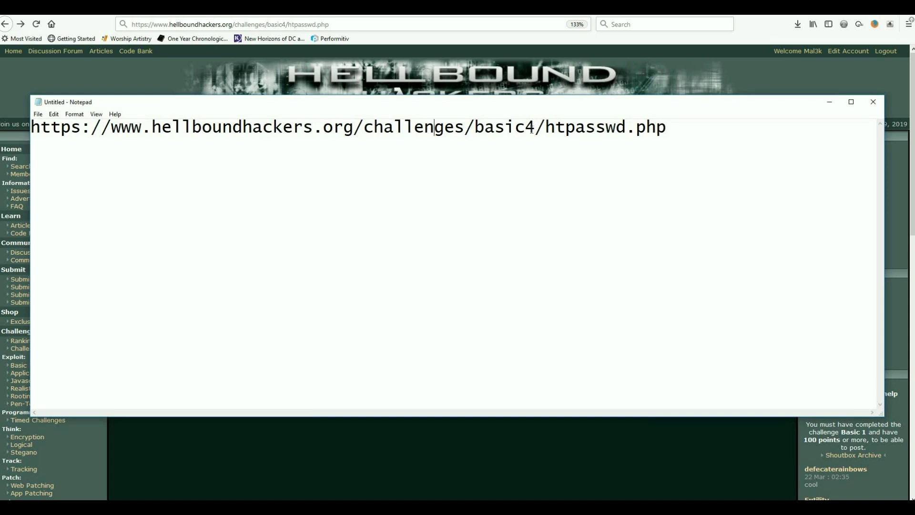
pyautogui.moveTo(507, 105); pyautogui.dragTo(914, 138)
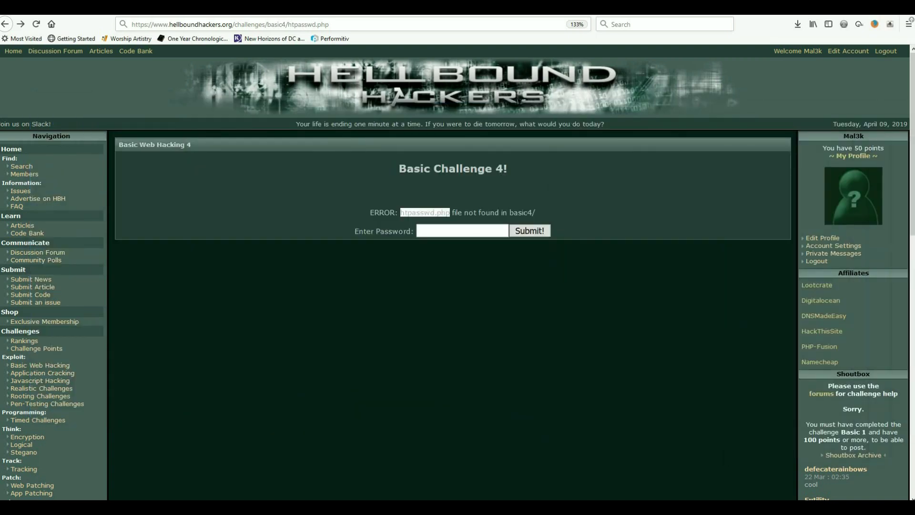
# Place the cursor in the address bar beside basic4 to change it to basic3
pyautogui.click(283, 25)
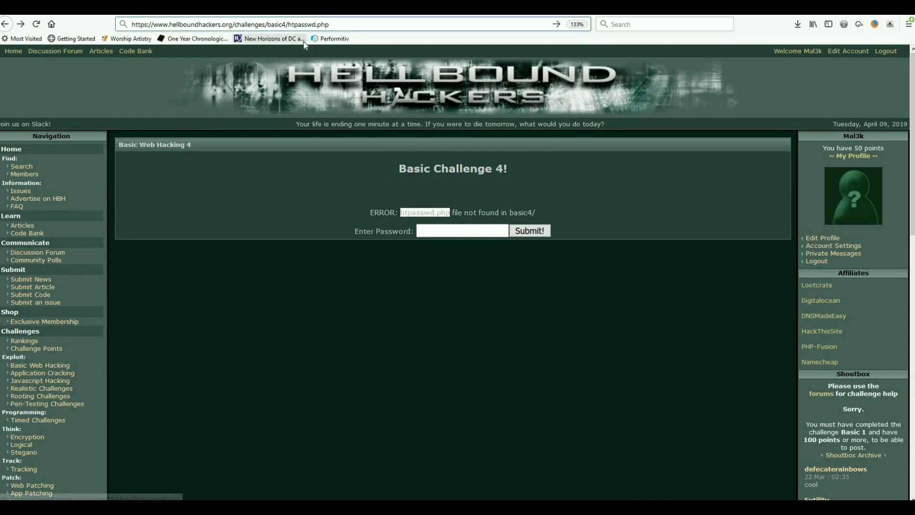
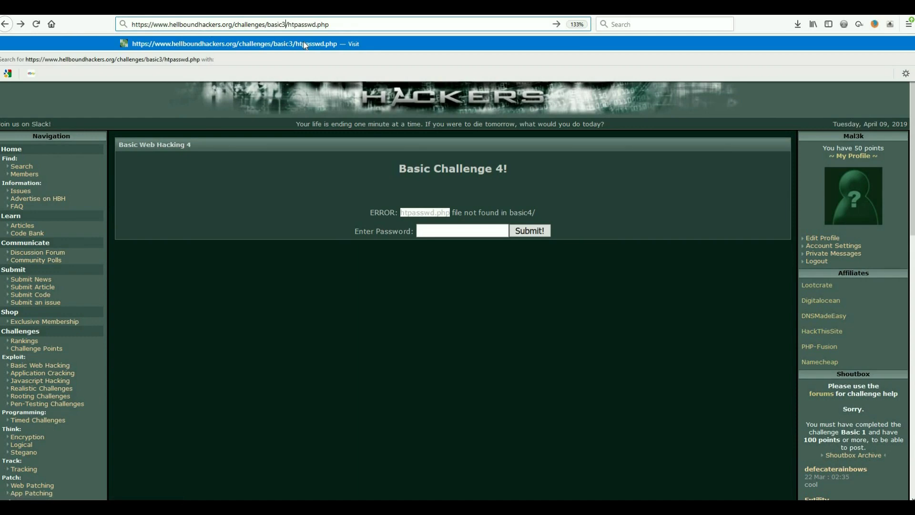
# Load challenges/basic3/htpasswd.php, then challenges/basic2/htpasswd.php; both return 404 Document Not Found
pyautogui.write('3')
pyautogui.click(304, 44)
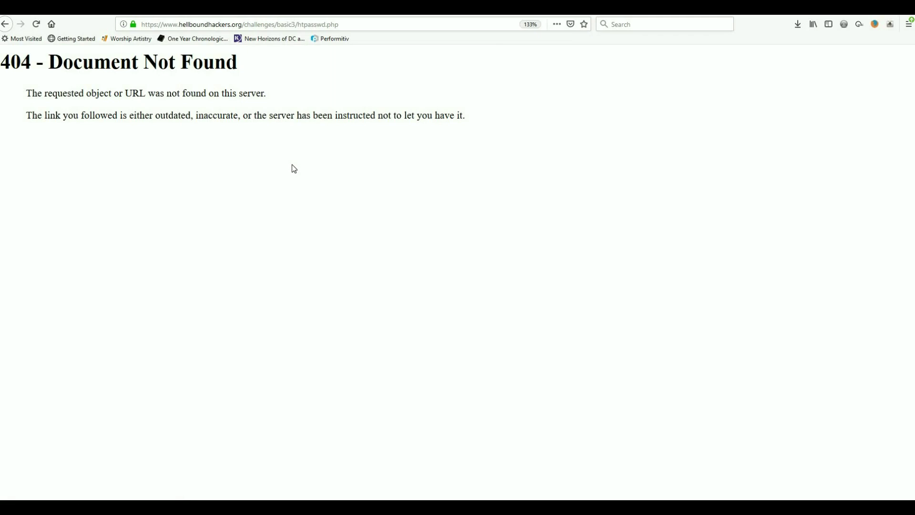
pyautogui.click(294, 24)
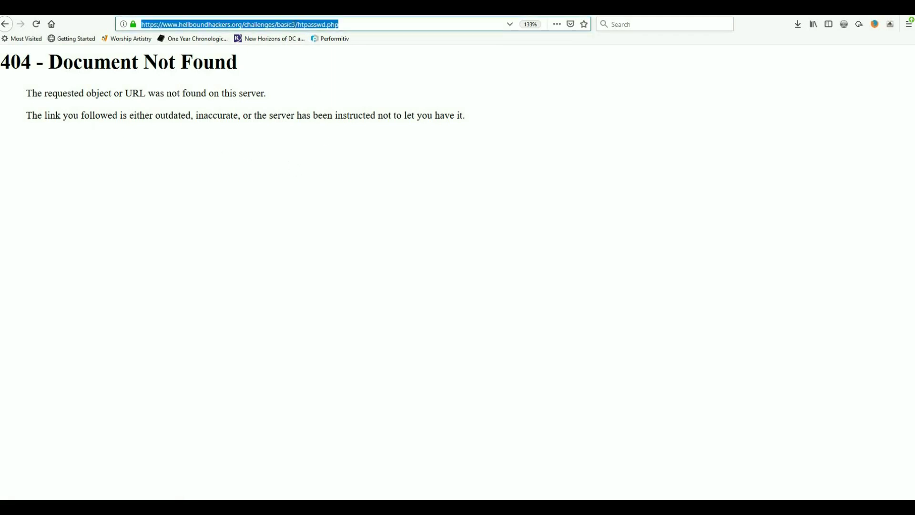
pyautogui.click(295, 24)
pyautogui.press('BackSpace')
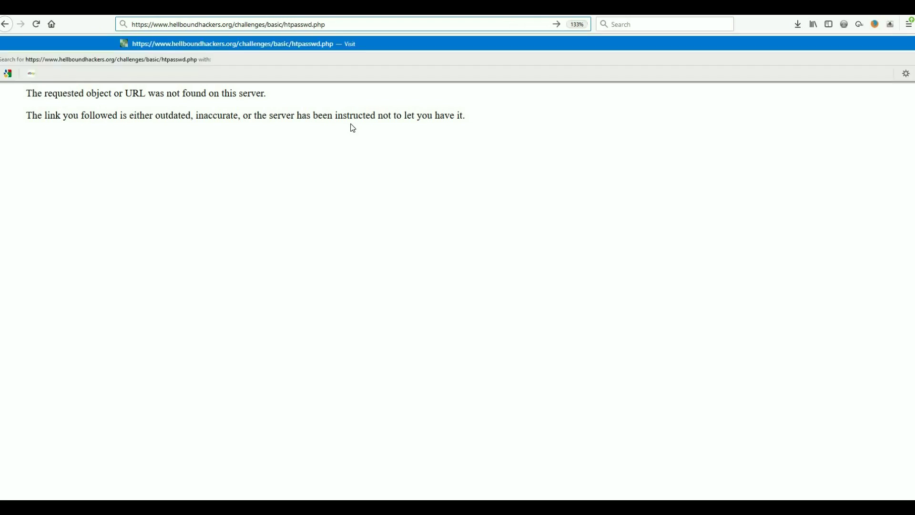
pyautogui.write('2')
pyautogui.press('Return')
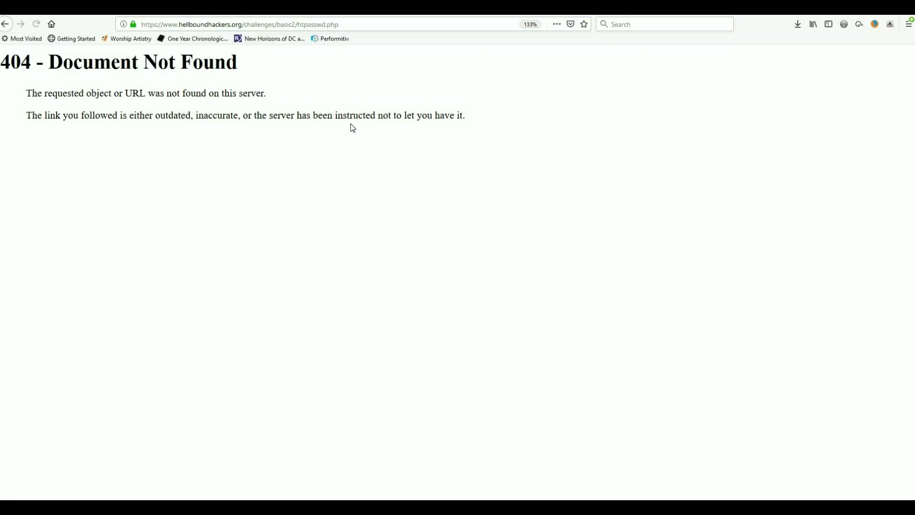
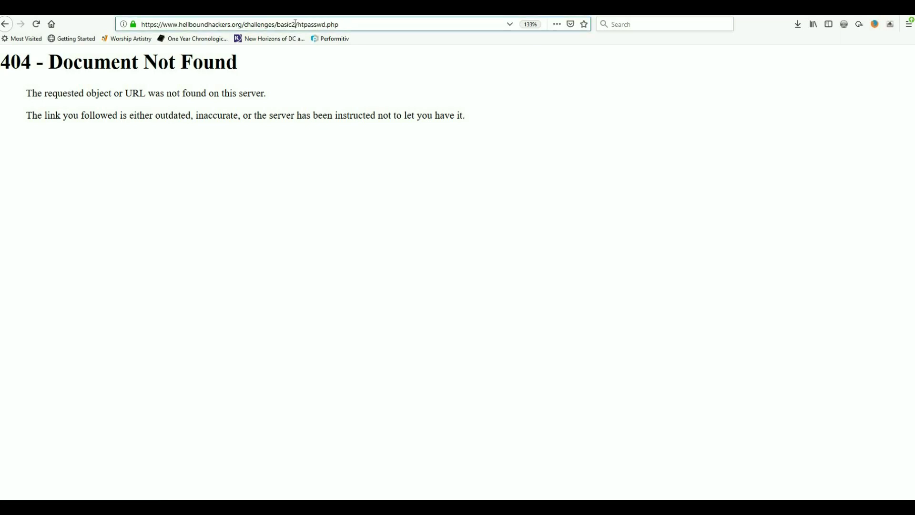
# Change the address from basic2 to basic1/htpasswd.php and load it, which returns 404
pyautogui.press('BackSpace')
pyautogui.write('1')
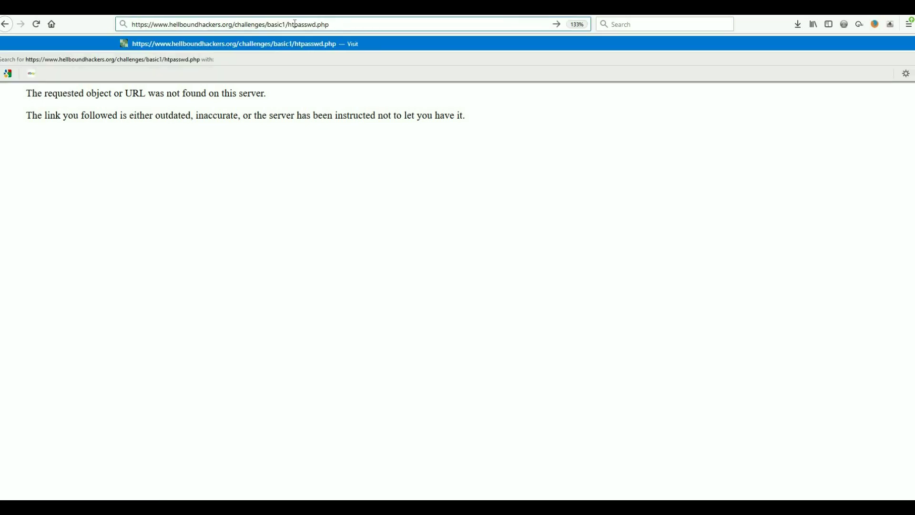
pyautogui.press('Return')
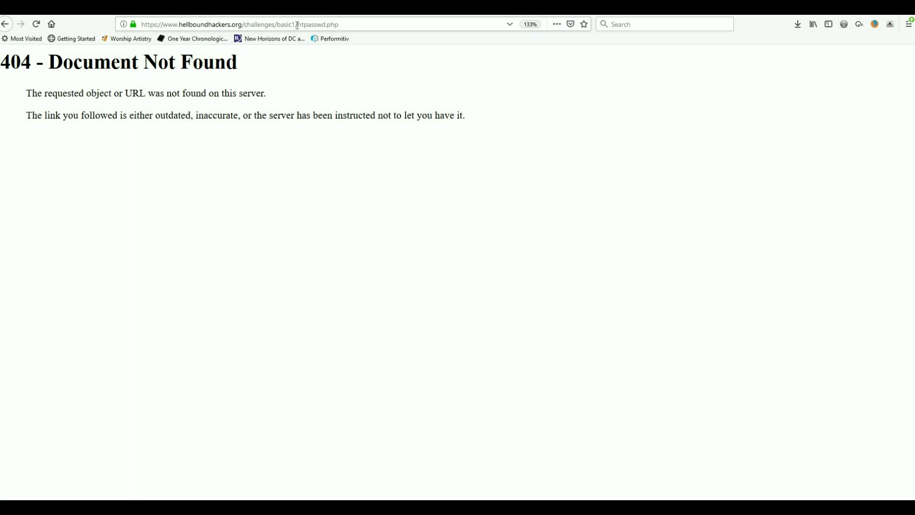
# Edit the address to challenges/basic5/htpasswd.php and load that page
pyautogui.click(296, 24)
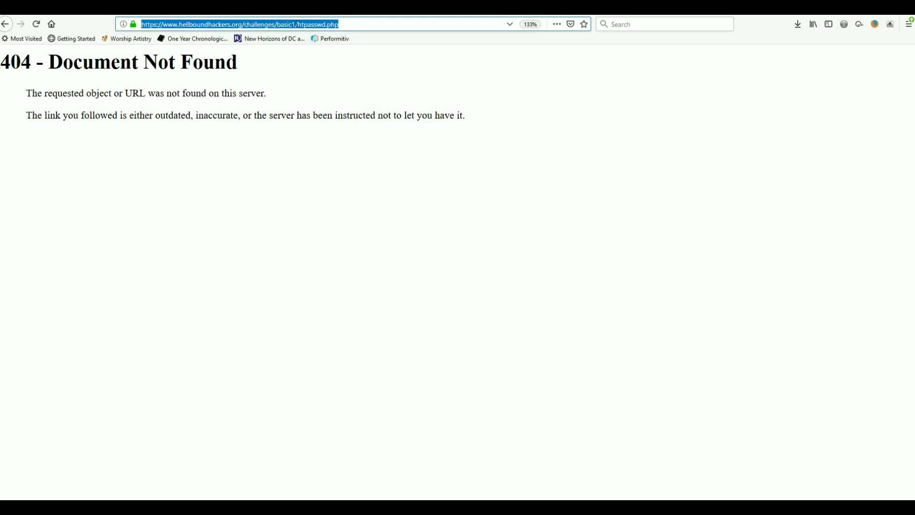
pyautogui.click(328, 52)
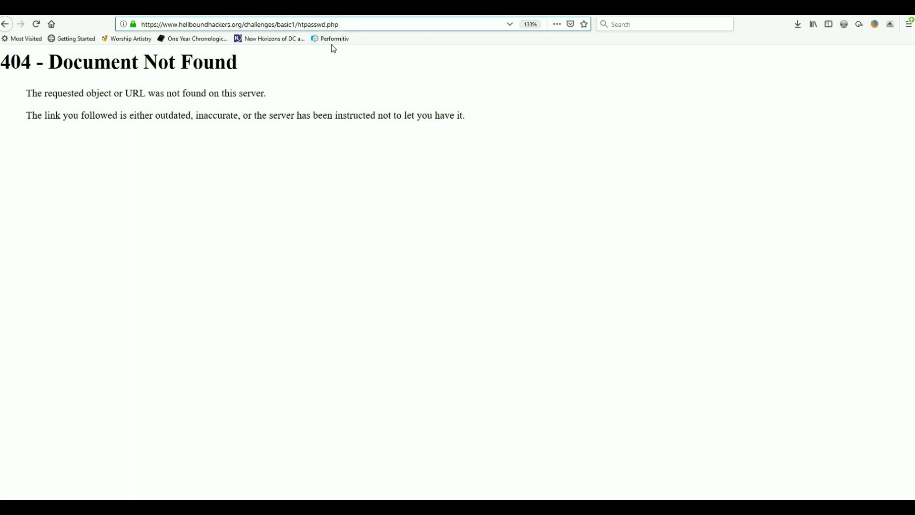
pyautogui.press('BackSpace')
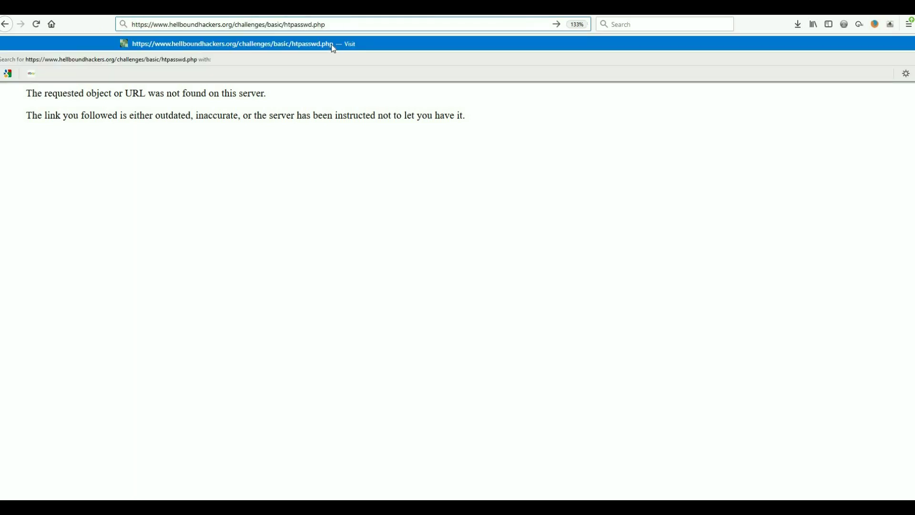
pyautogui.write('5')
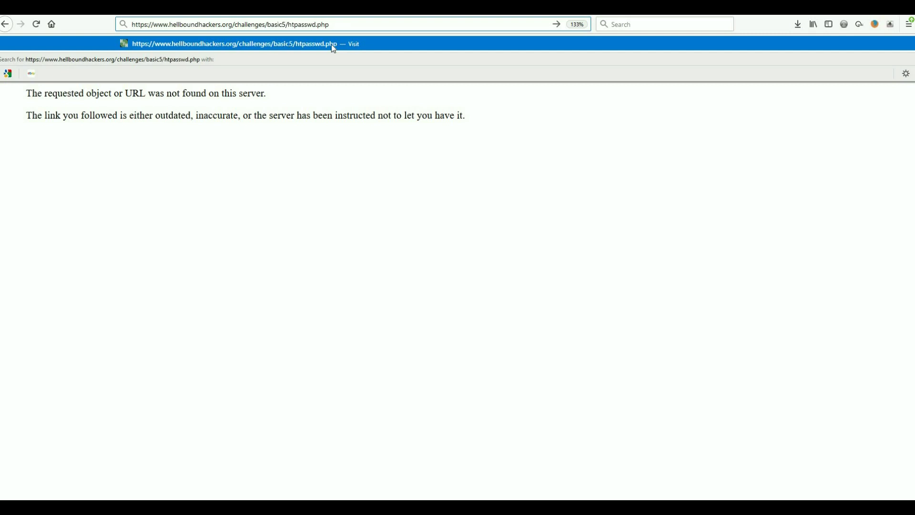
pyautogui.press('Return')
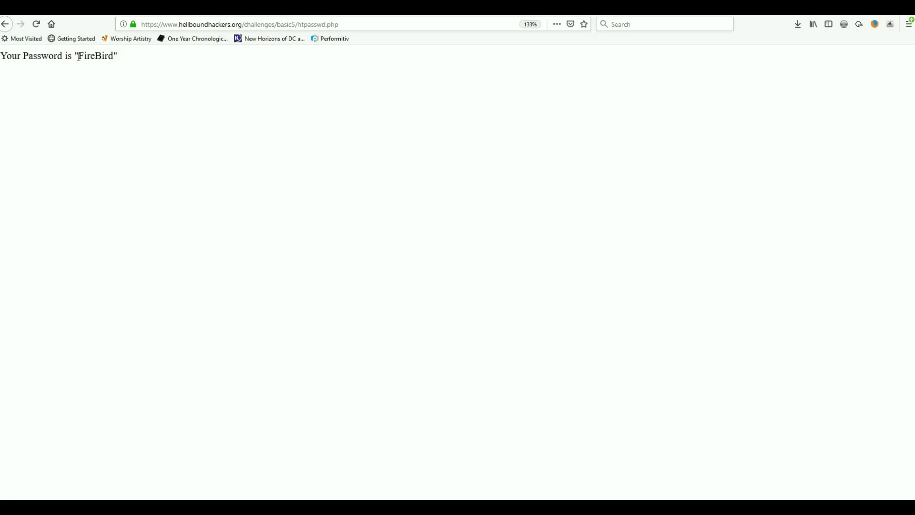
pyautogui.moveTo(78, 56); pyautogui.dragTo(113, 57)
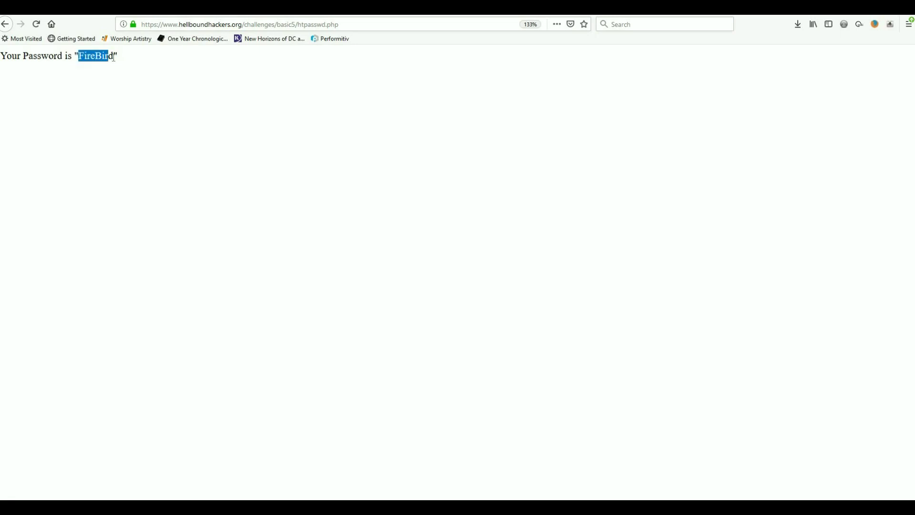
pyautogui.click(170, 173)
pyautogui.click(295, 25)
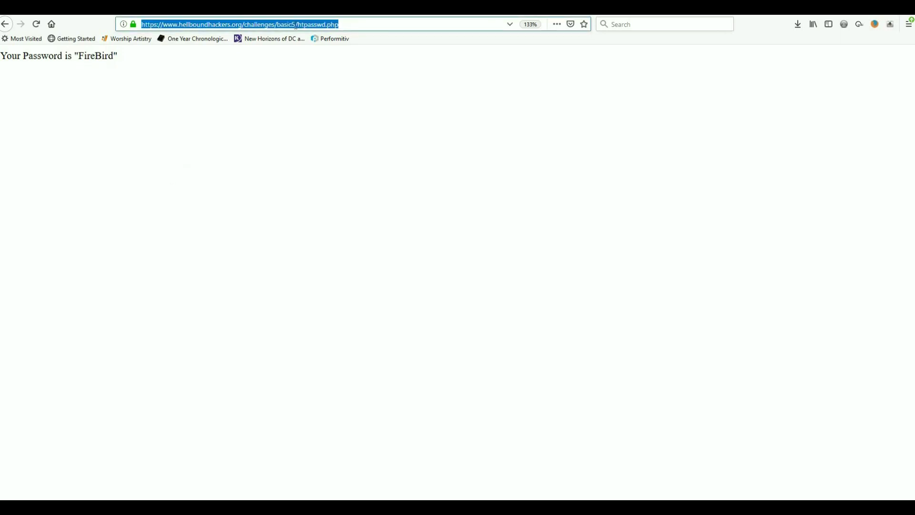
pyautogui.click(296, 24)
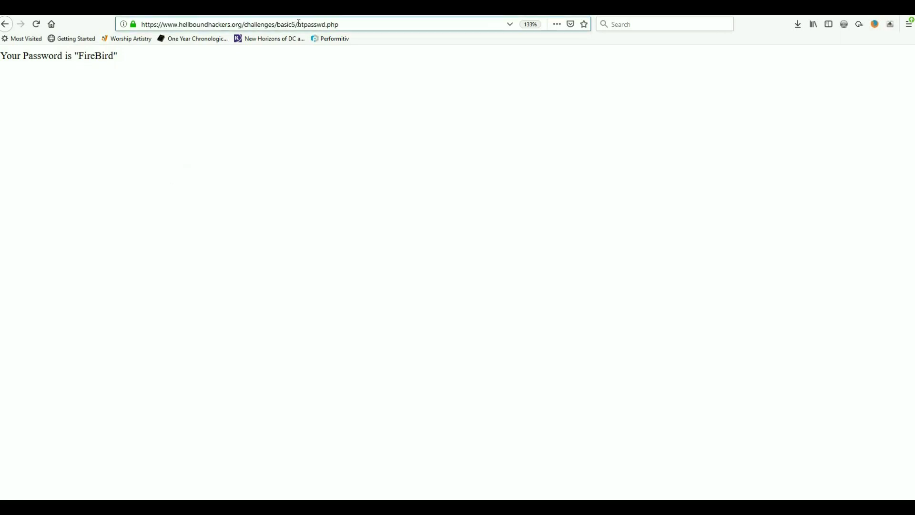
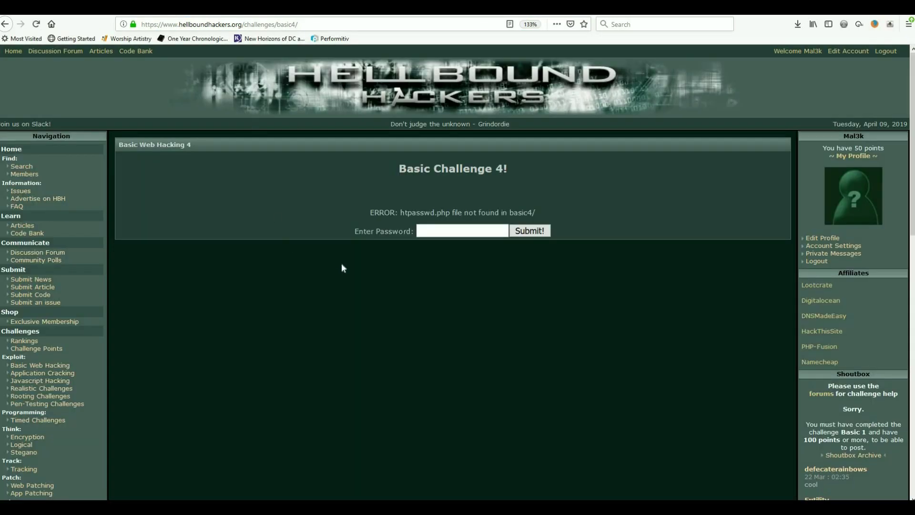
# Type a trial password into Basic Challenge 4's Enter Password field, leaving it unsubmitted
pyautogui.click(430, 230)
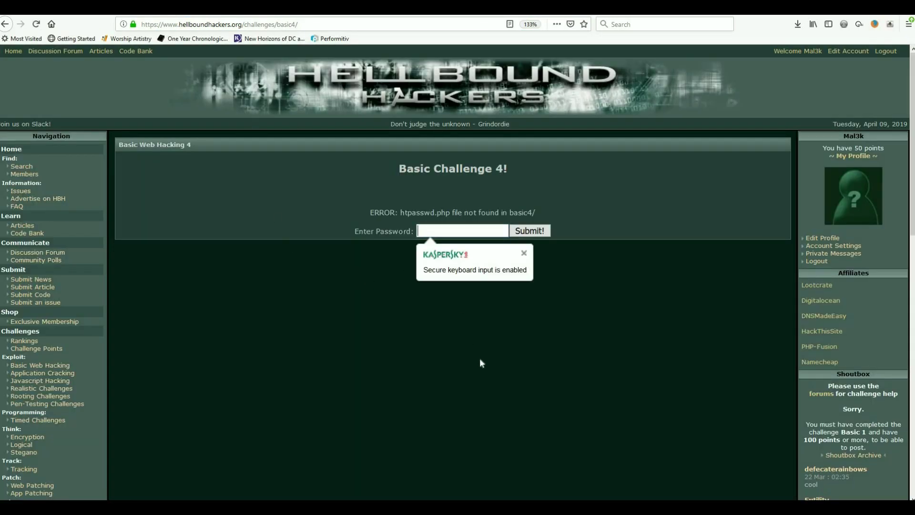
pyautogui.write('test')
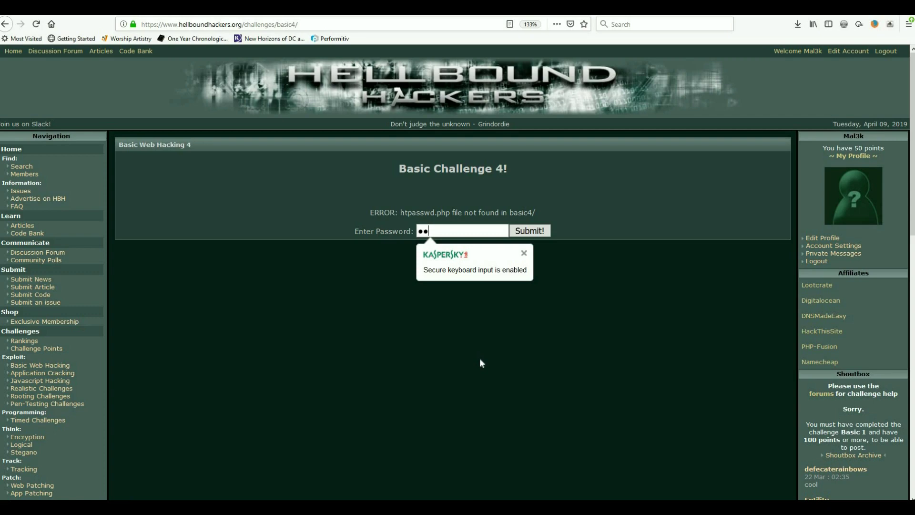
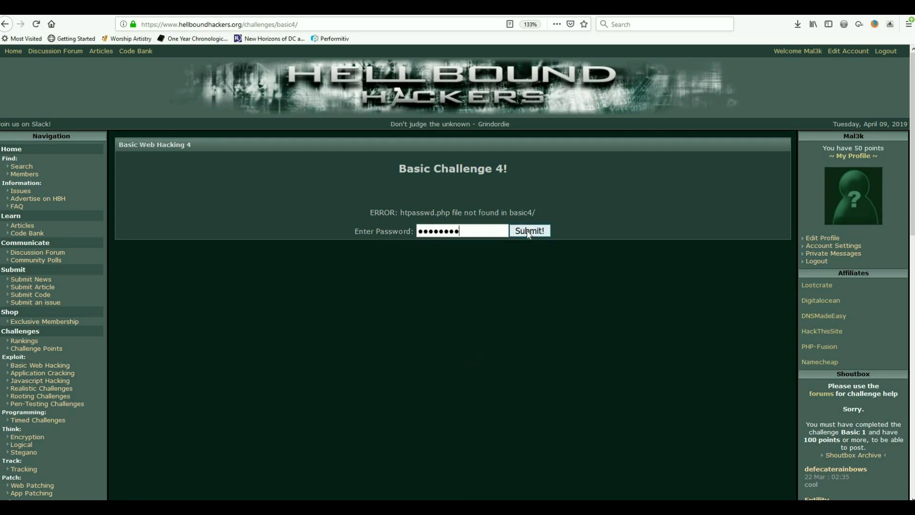
# Submit the Basic Challenge 4 password (already beaten), then move on to Basic Web Hacking 5
pyautogui.click(528, 232)
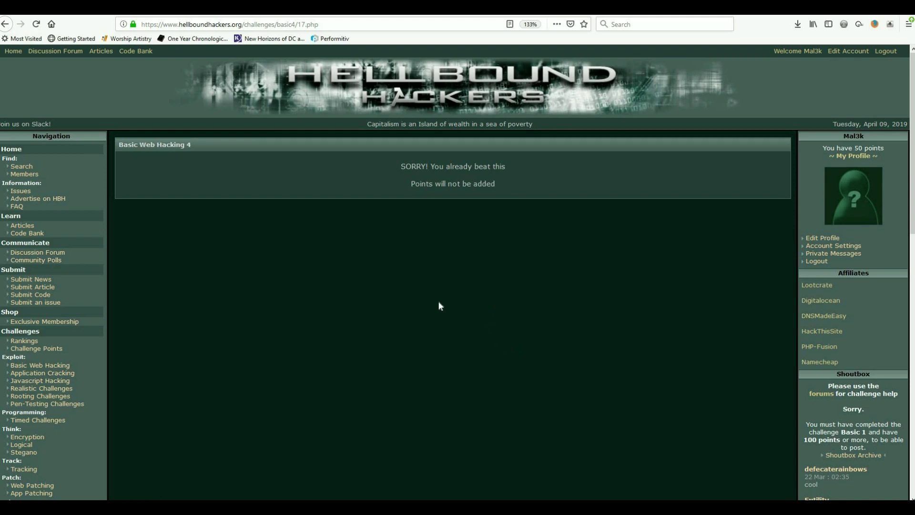
pyautogui.click(61, 366)
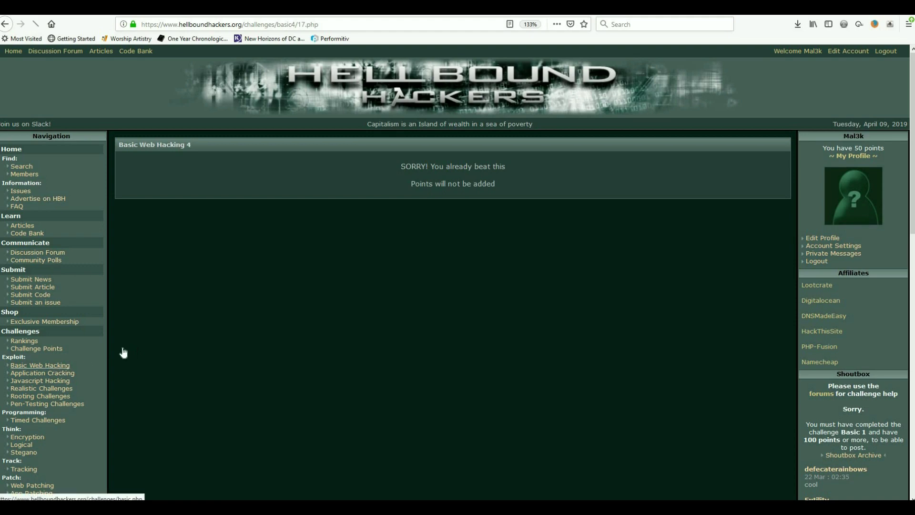
pyautogui.click(481, 230)
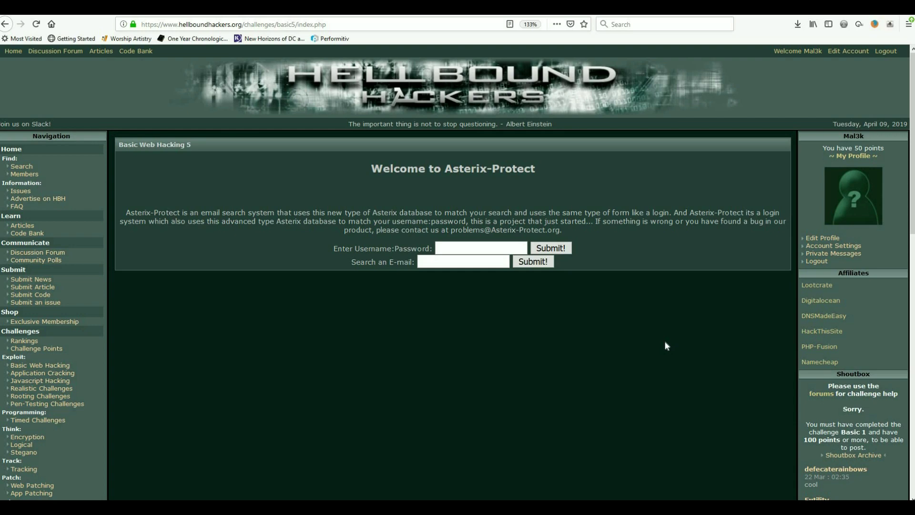
pyautogui.click(57, 367)
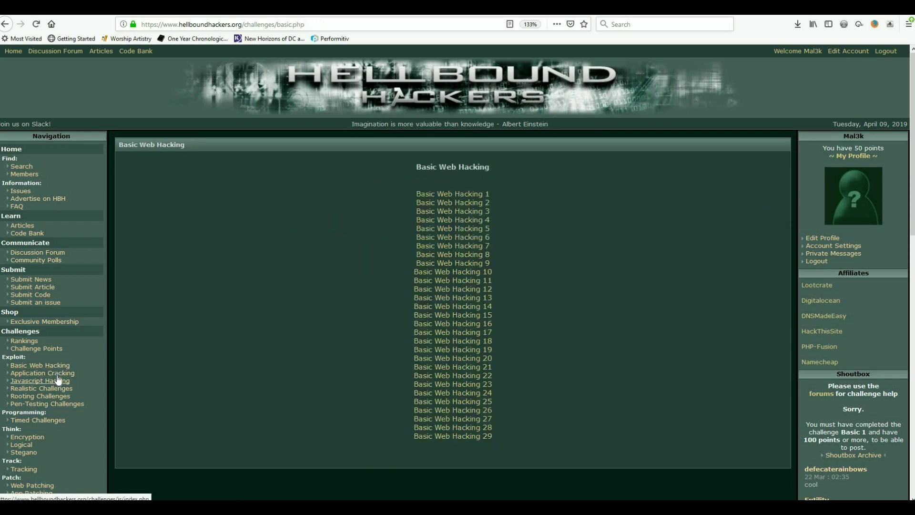
# Browse the Application Cracking list, from challenge 1 through 17 and the Extra challenge
pyautogui.click(59, 377)
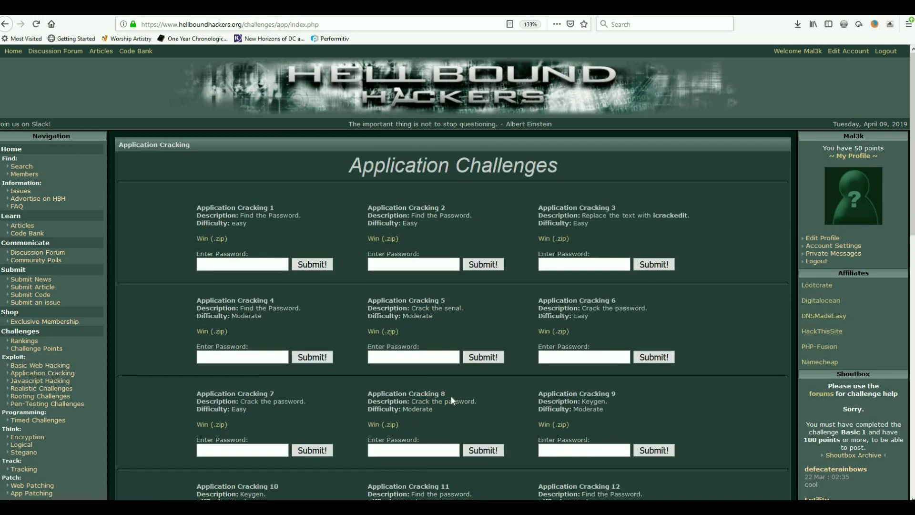
pyautogui.scroll(-5, 451, 395)
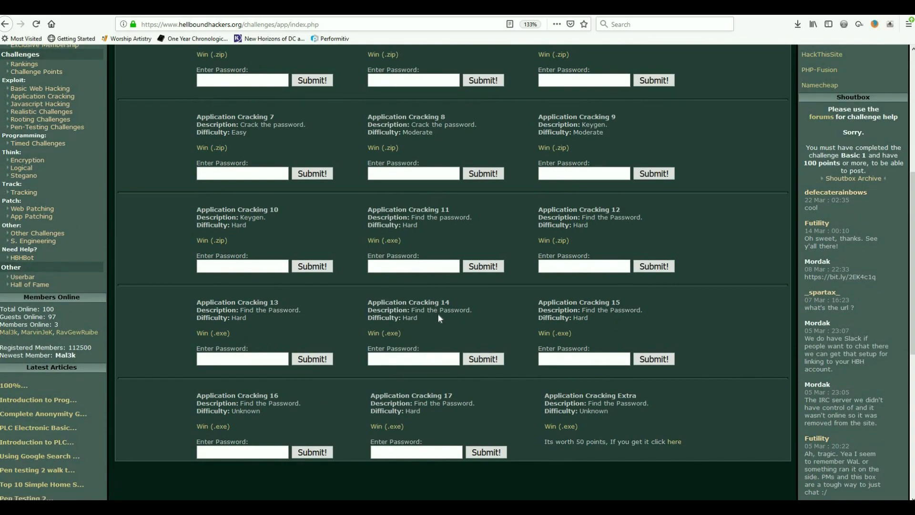
pyautogui.scroll(5, 351, 424)
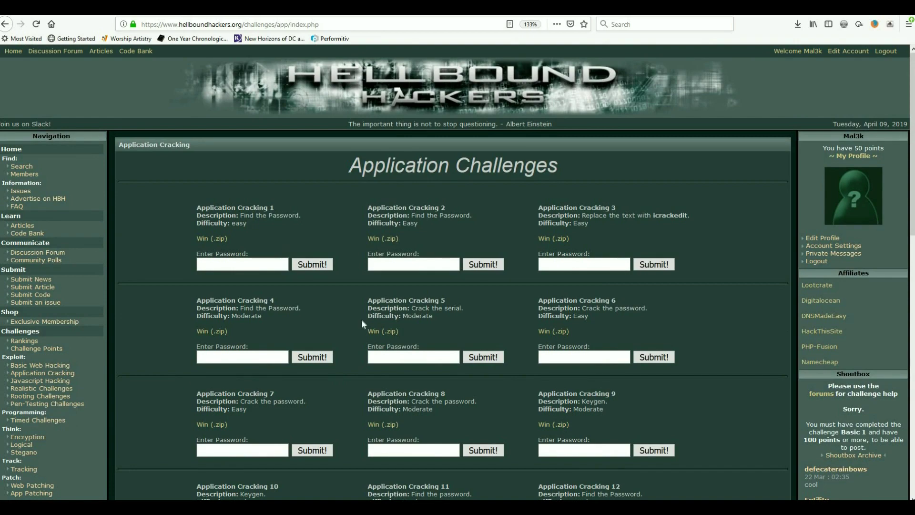
pyautogui.scroll(-4, 361, 319)
pyautogui.scroll(-4, 370, 384)
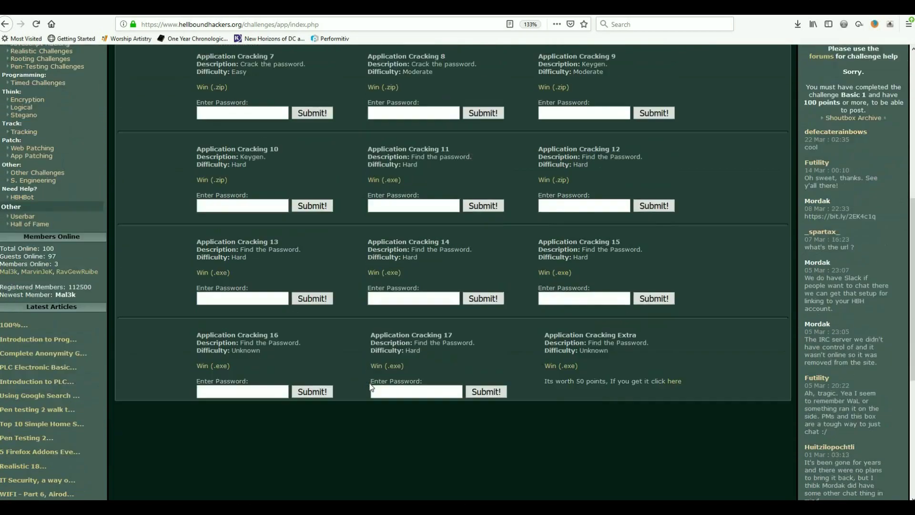
pyautogui.scroll(3, 371, 383)
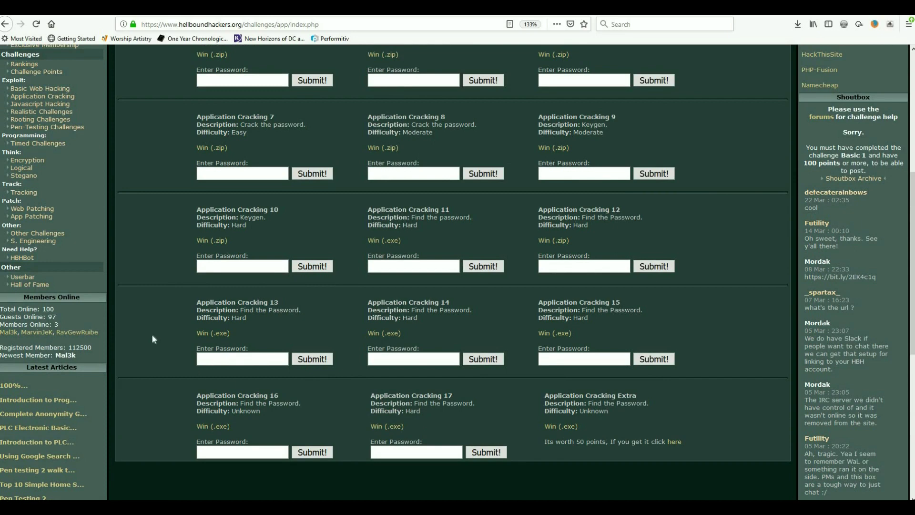
pyautogui.scroll(4, 147, 322)
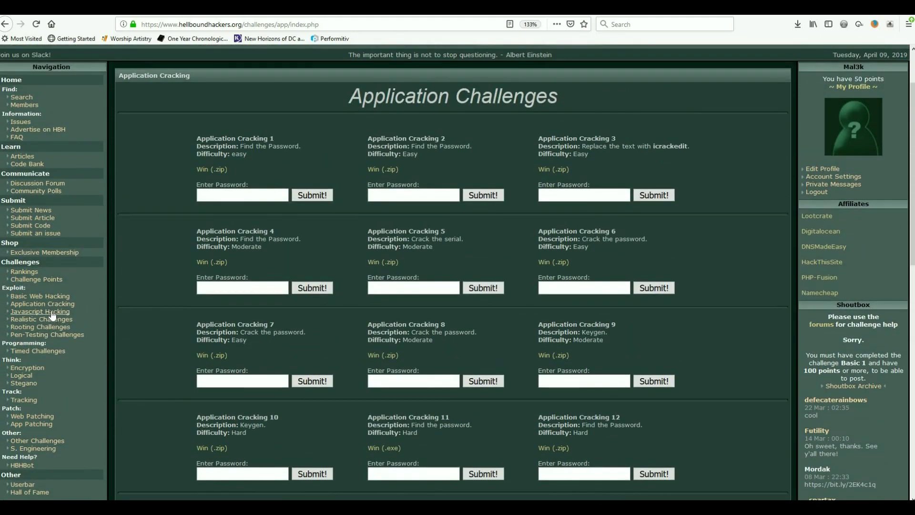
# View JavaScript Hacking, scroll through all Realistic missions, then bring up Rooting Challenges 1–3
pyautogui.click(46, 312)
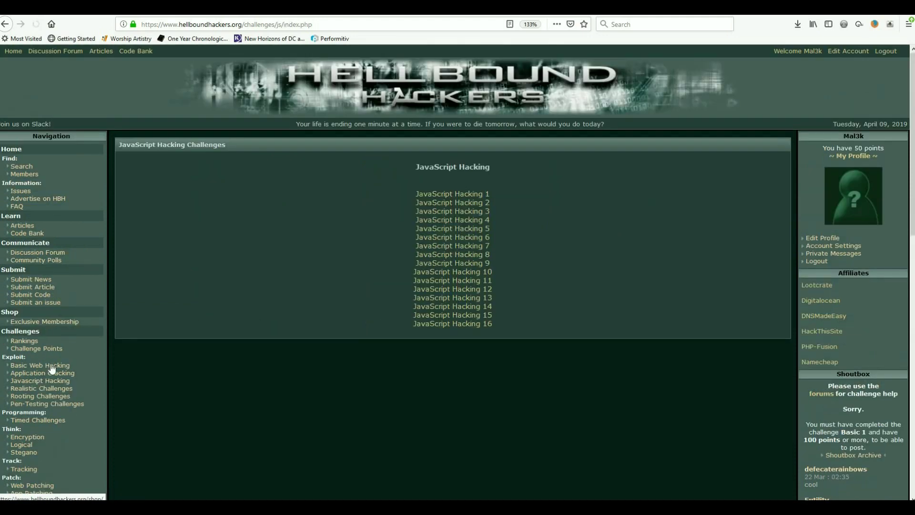
pyautogui.click(55, 389)
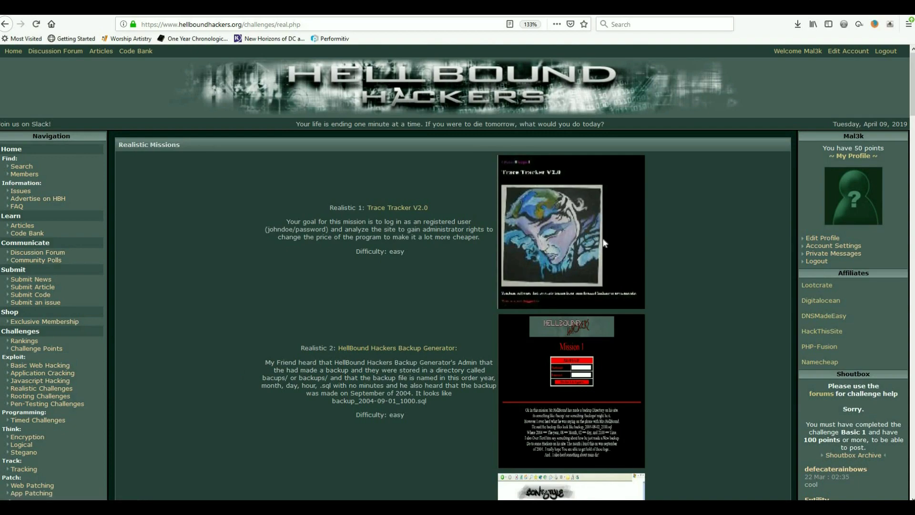
pyautogui.scroll(-8, 602, 250)
pyautogui.scroll(-9, 603, 252)
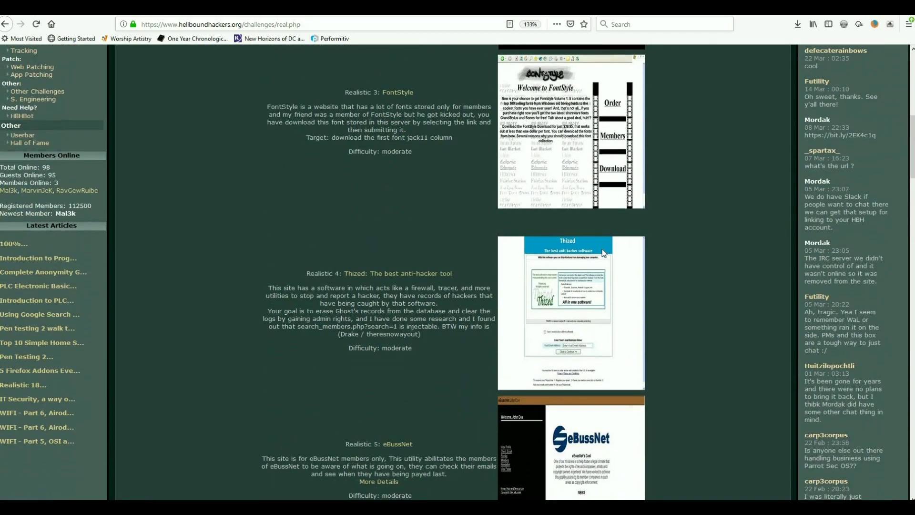
pyautogui.scroll(-11, 600, 255)
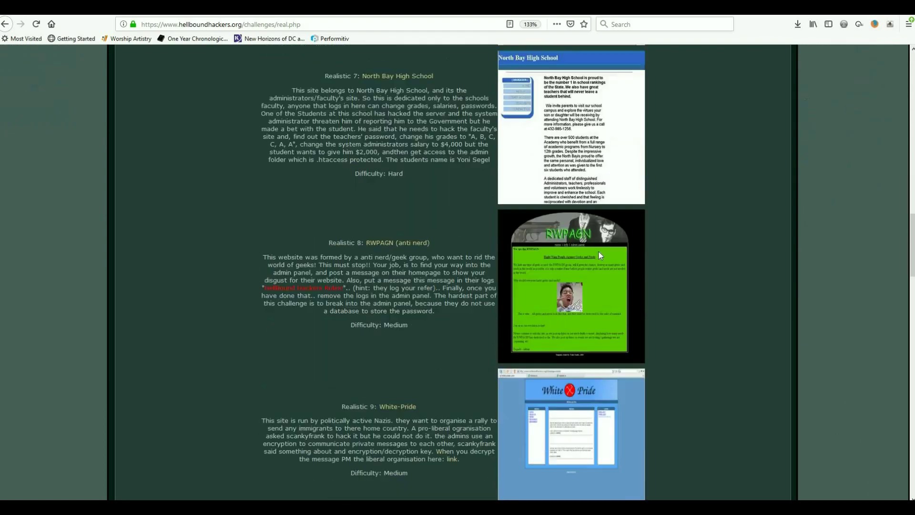
pyautogui.scroll(-15, 600, 256)
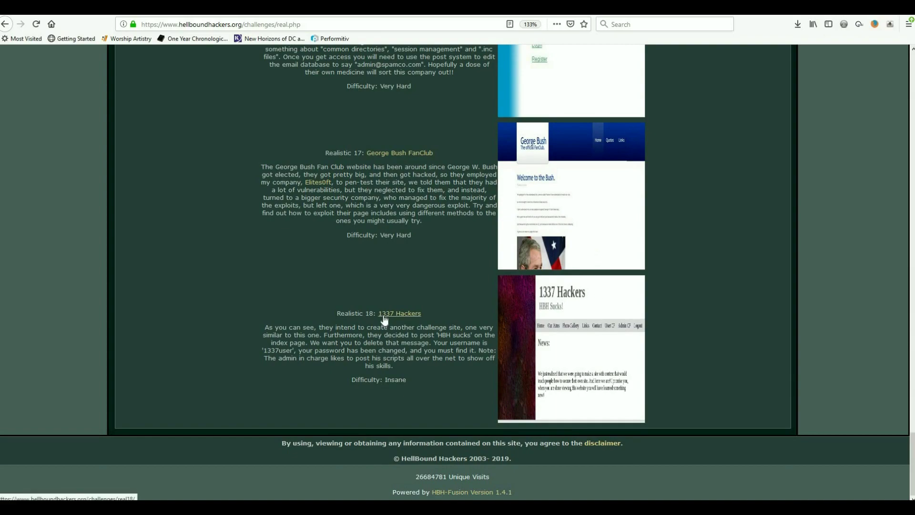
pyautogui.scroll(15, 540, 314)
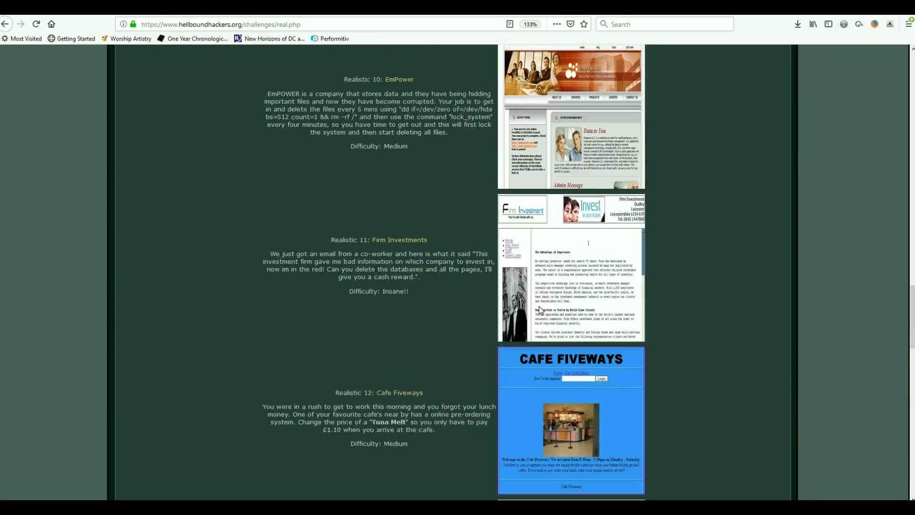
pyautogui.scroll(15, 539, 310)
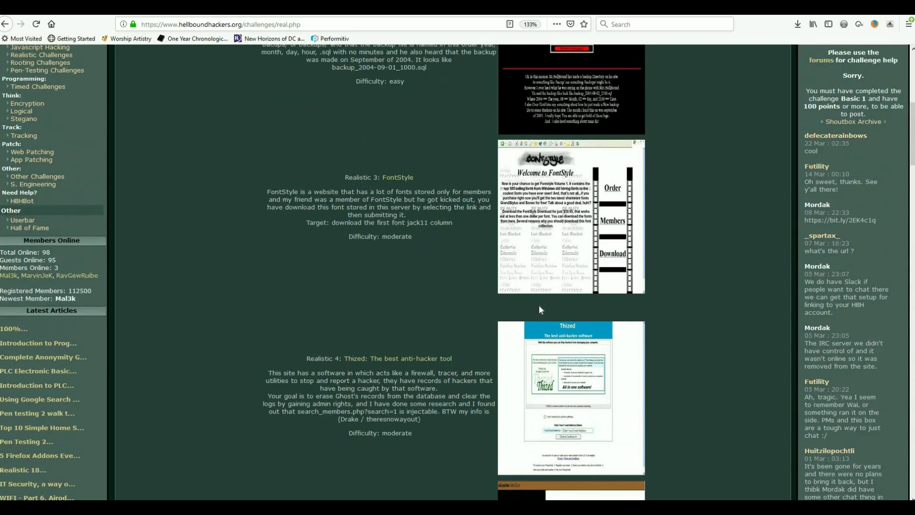
pyautogui.scroll(5, 540, 310)
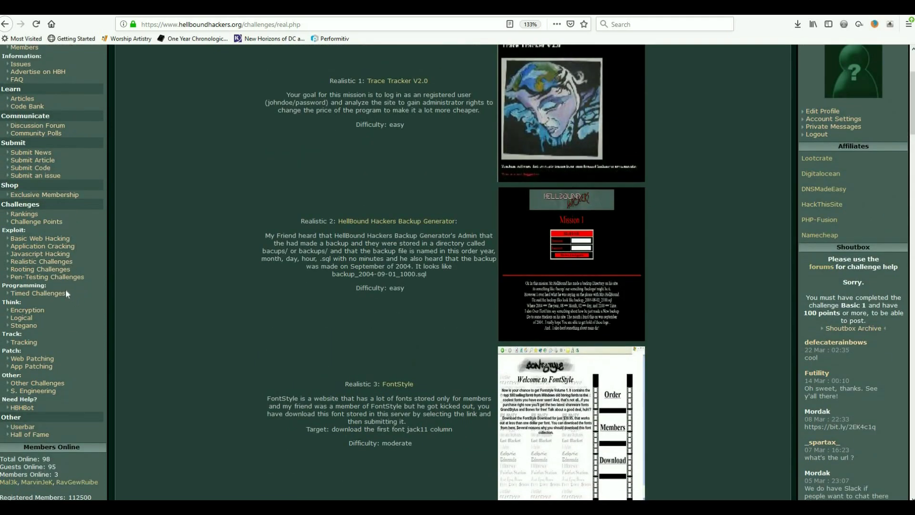
pyautogui.click(53, 269)
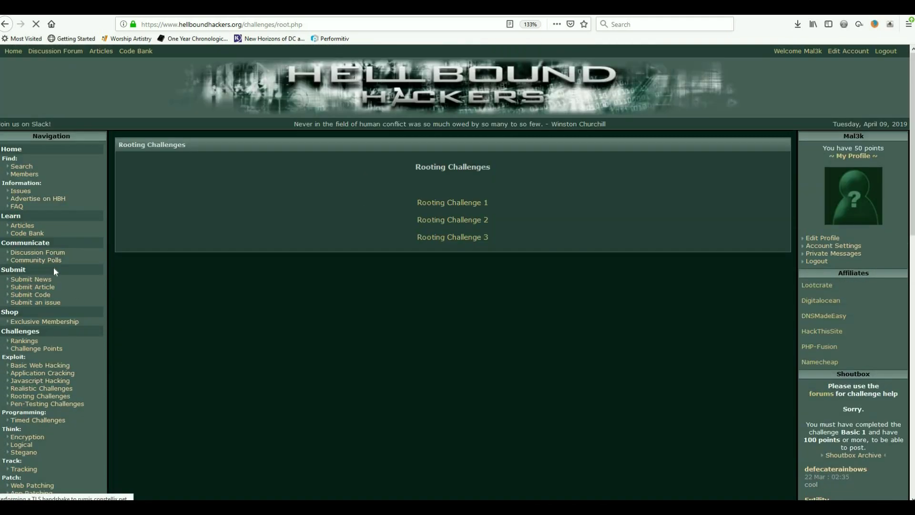
# Preview the Pen-Testing 1 DMZ site from the Pen-Testing list and return to the list
pyautogui.click(56, 404)
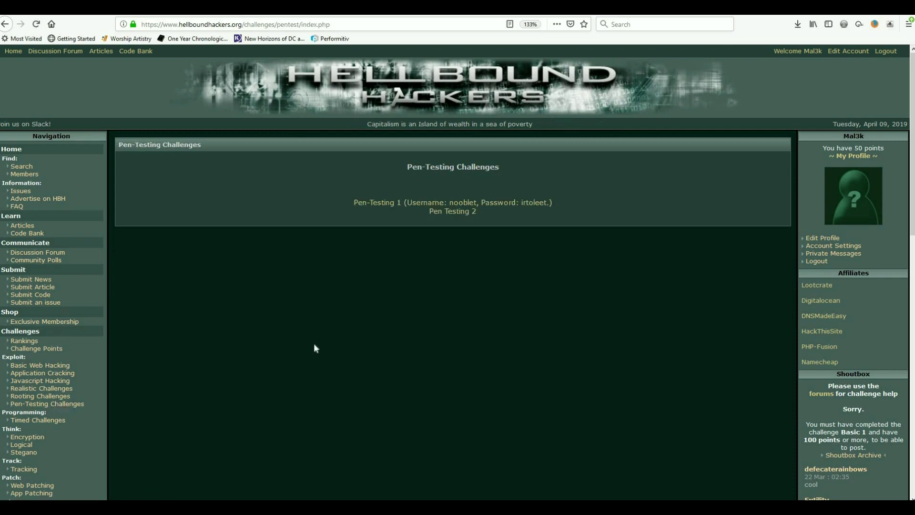
pyautogui.click(364, 209)
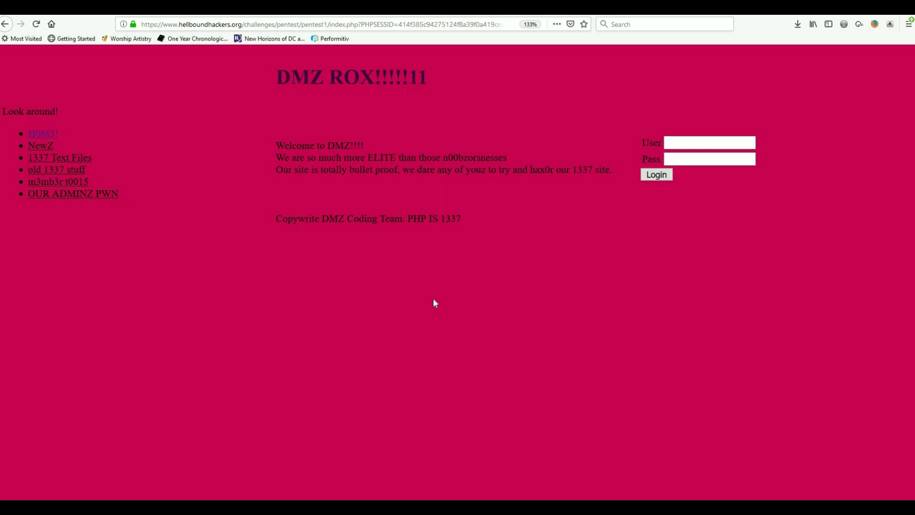
pyautogui.click(5, 24)
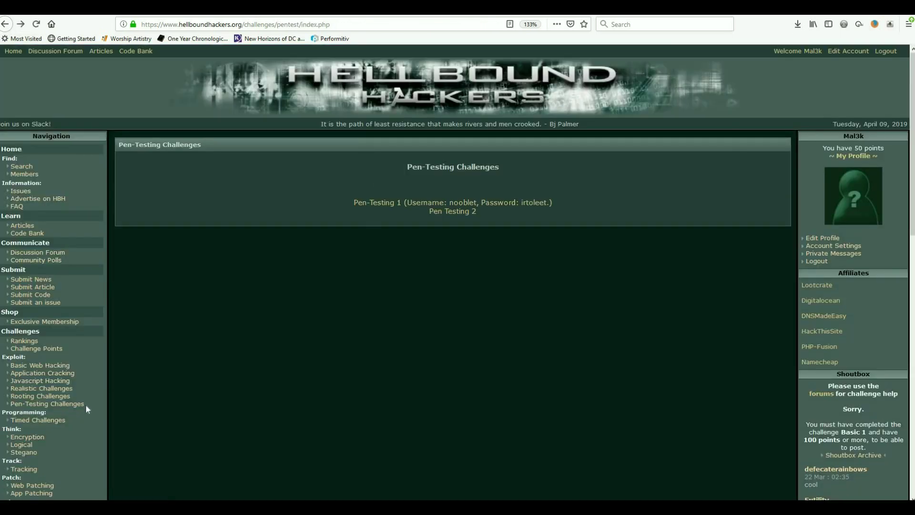
# Skim the Encryption, Logical and Stegano (Levels 1–27) pages, then head back to Basic Web Hacking
pyautogui.click(37, 439)
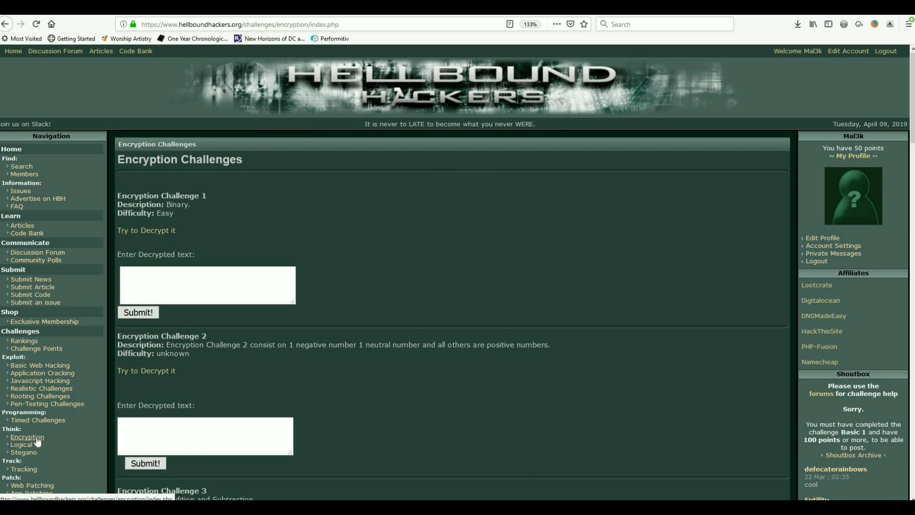
pyautogui.scroll(-3, 38, 440)
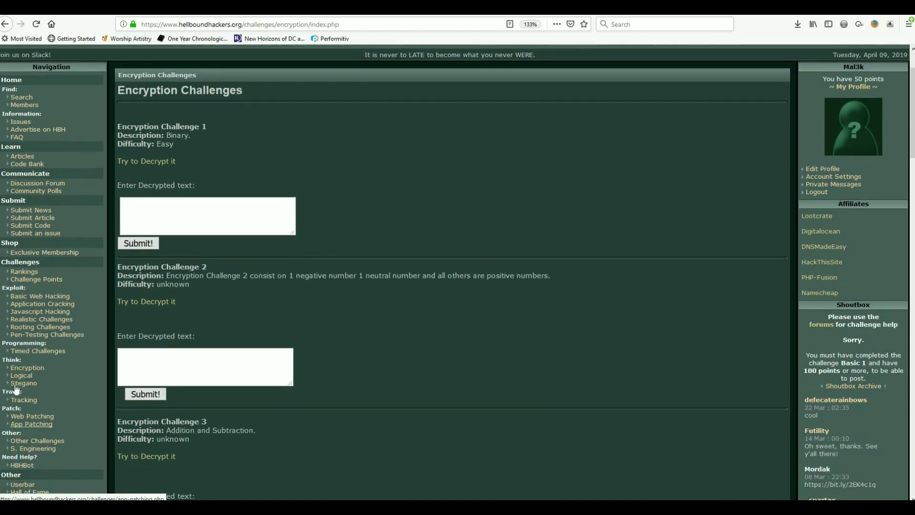
pyautogui.click(22, 376)
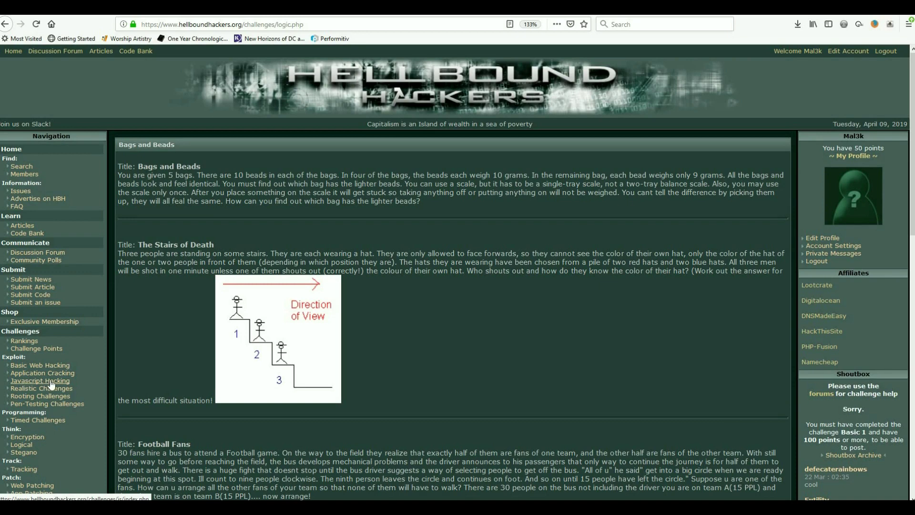
pyautogui.scroll(-2, 53, 388)
pyautogui.click(24, 382)
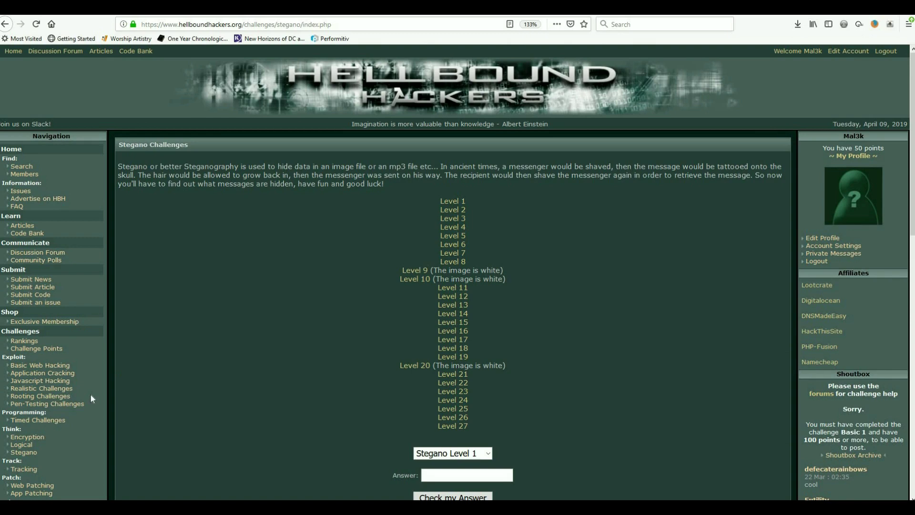
pyautogui.scroll(-2, 91, 395)
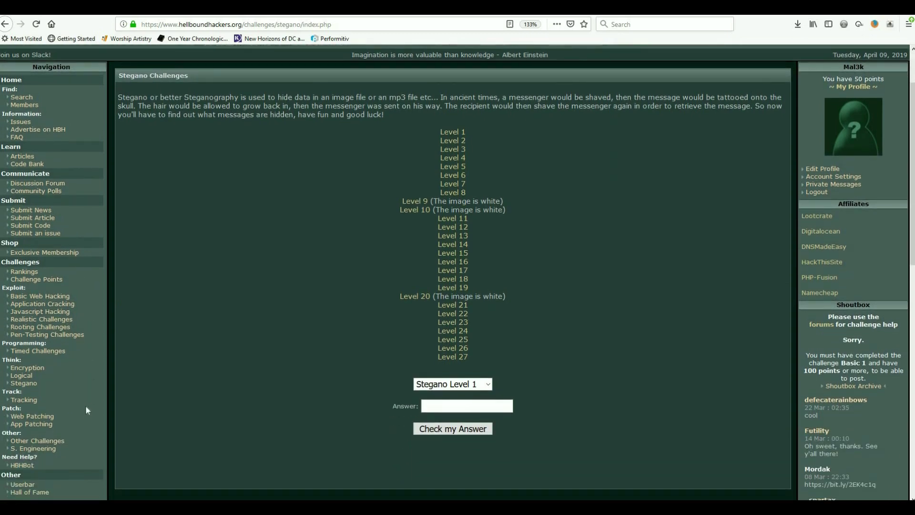
pyautogui.click(61, 297)
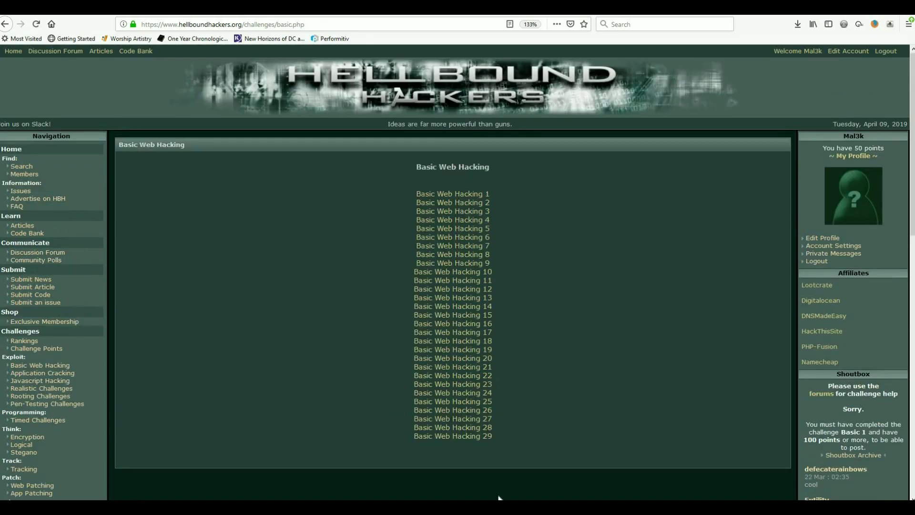